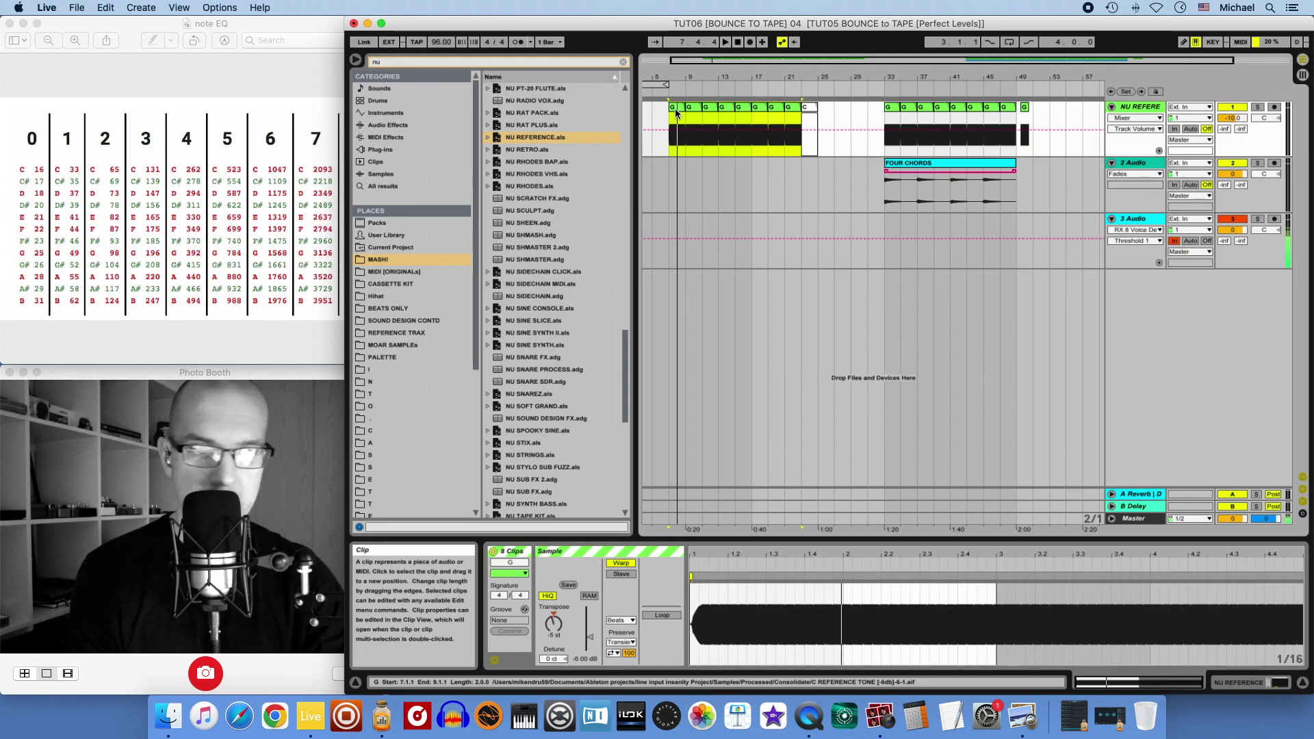
# Audition the reference tone clips and the FOUR CHORDS clip, listening from the start of individual chords.
pyautogui.press('space')
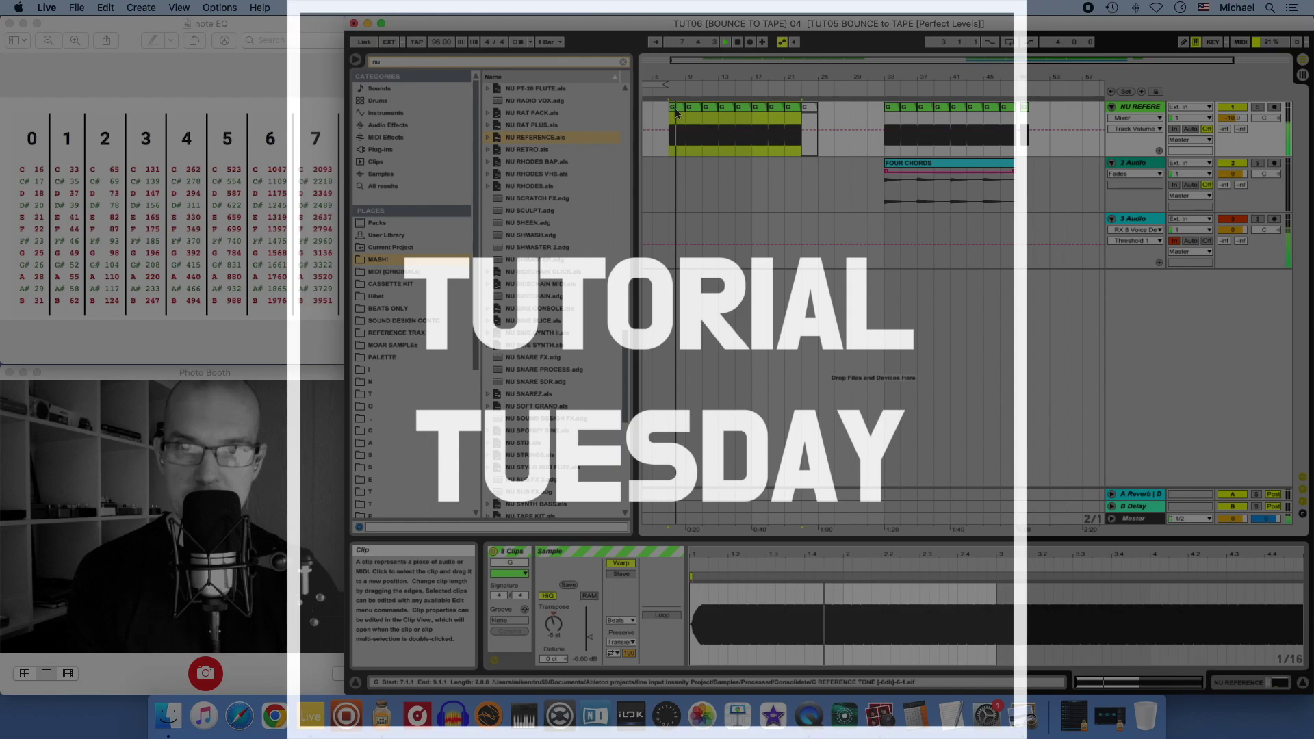
pyautogui.press('space')
pyautogui.click(907, 167)
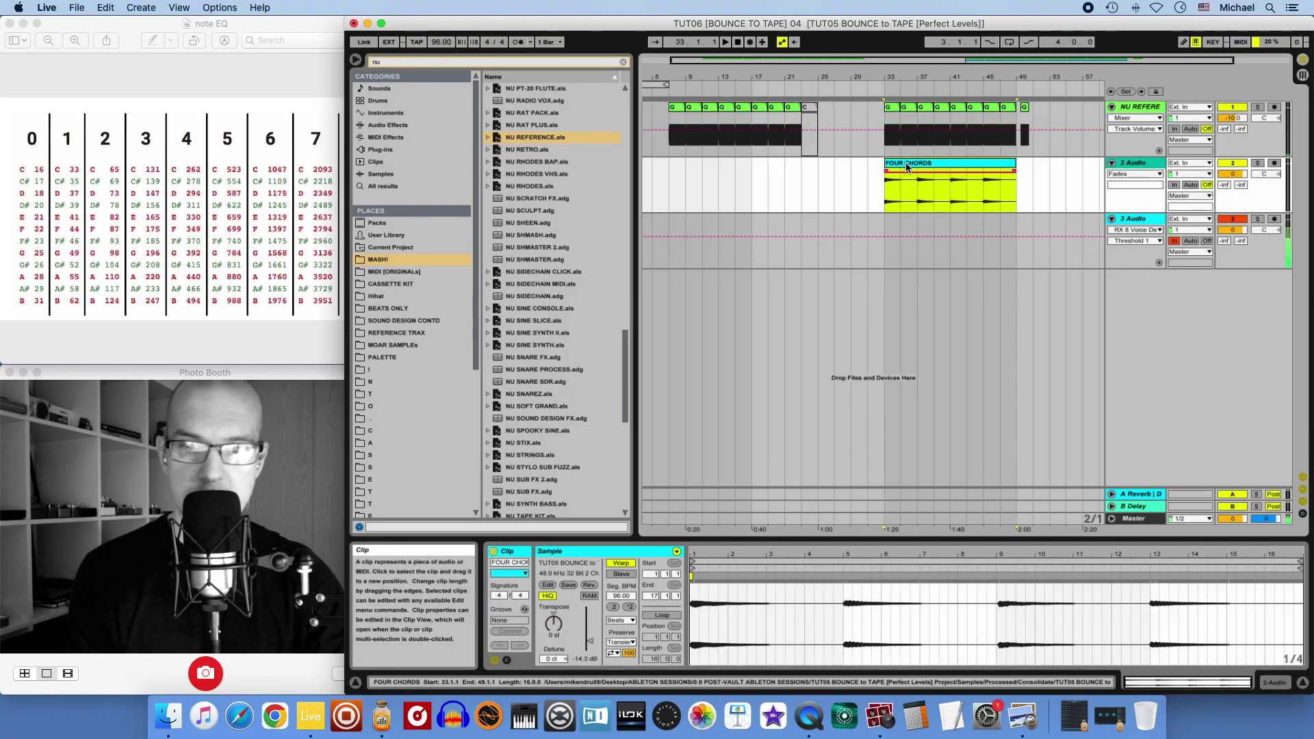
pyautogui.press('space')
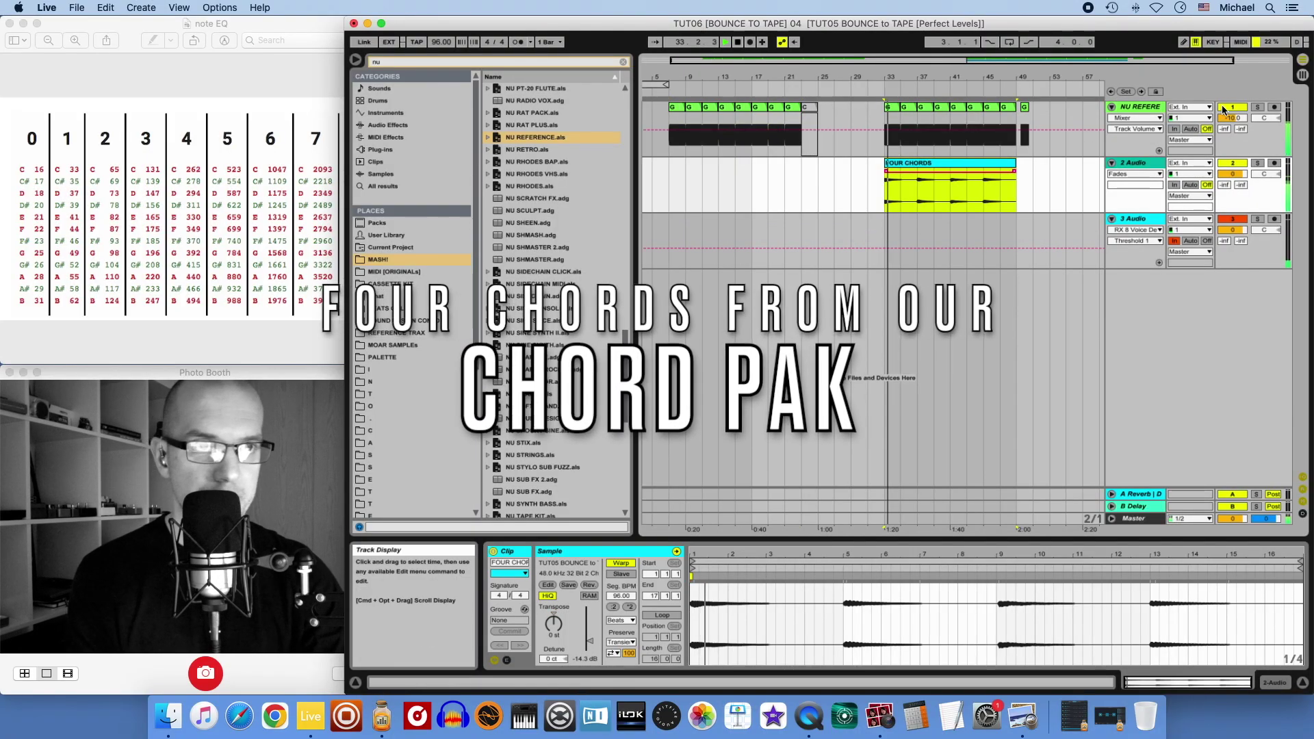
pyautogui.click(950, 199)
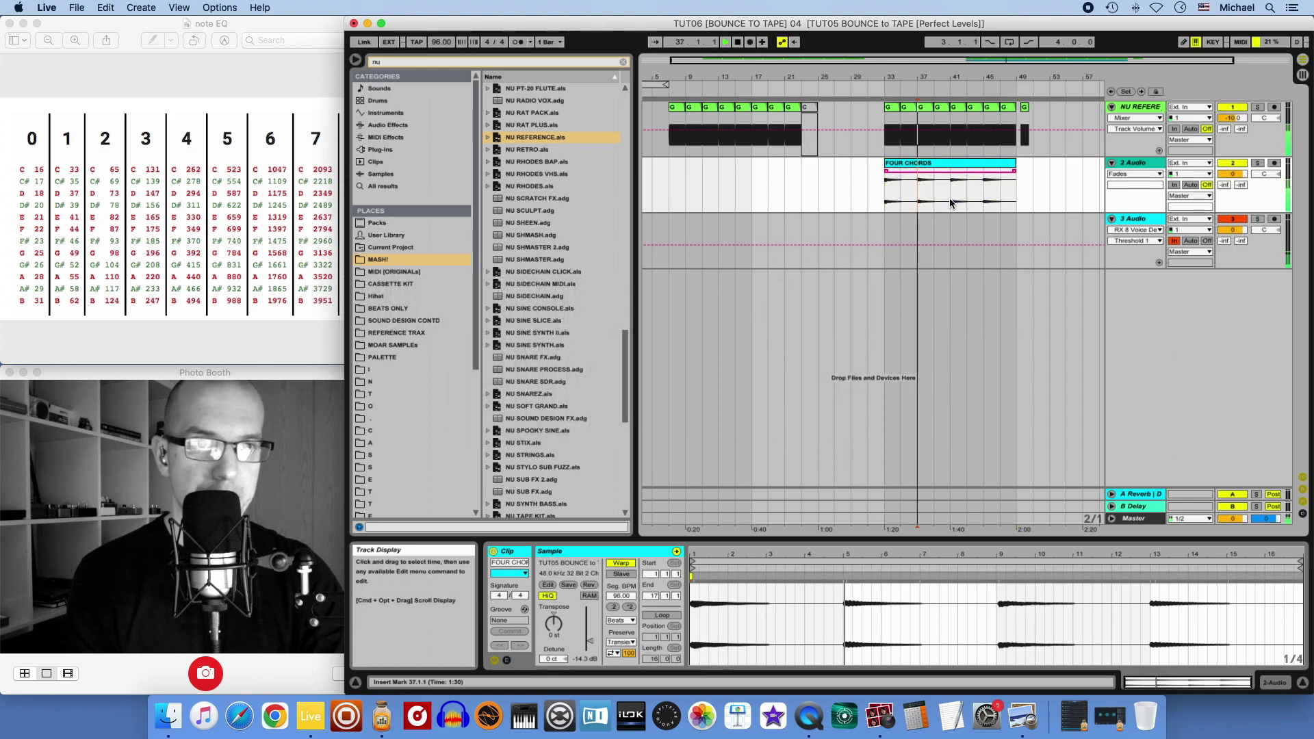
pyautogui.click(986, 200)
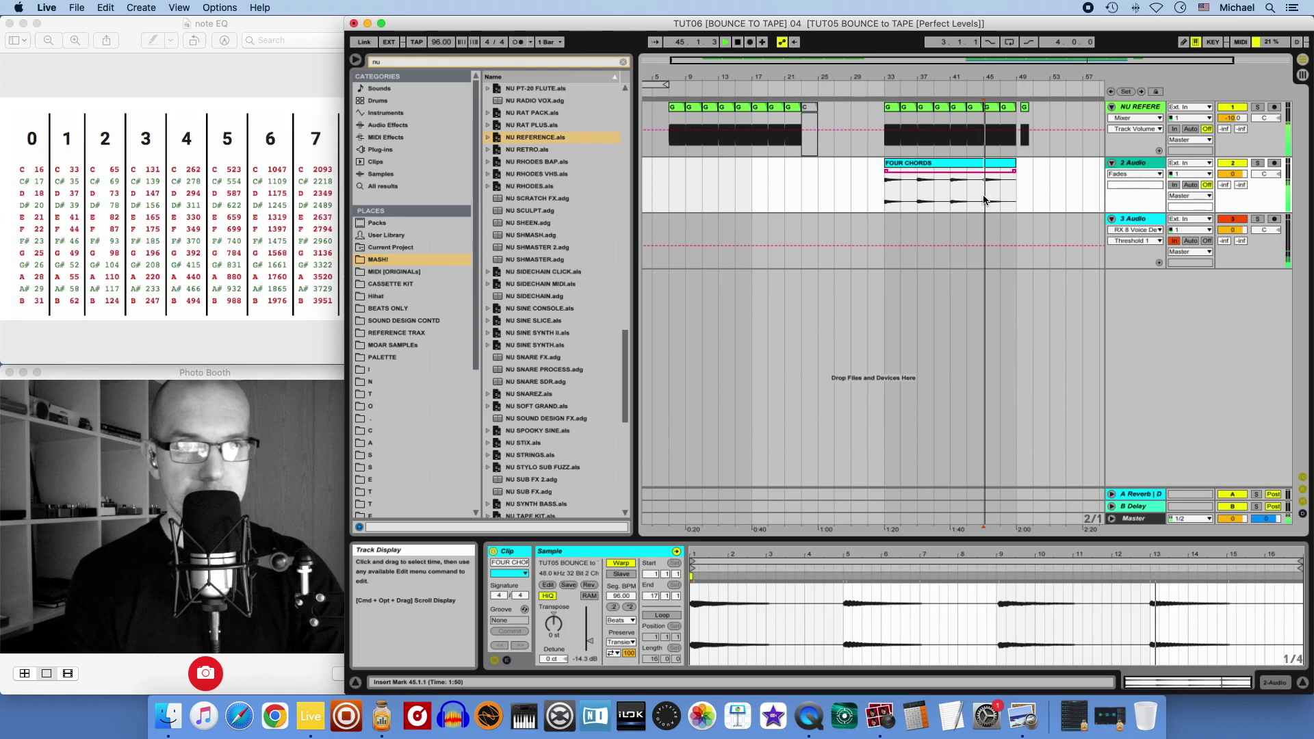
pyautogui.press('space')
pyautogui.click(902, 166)
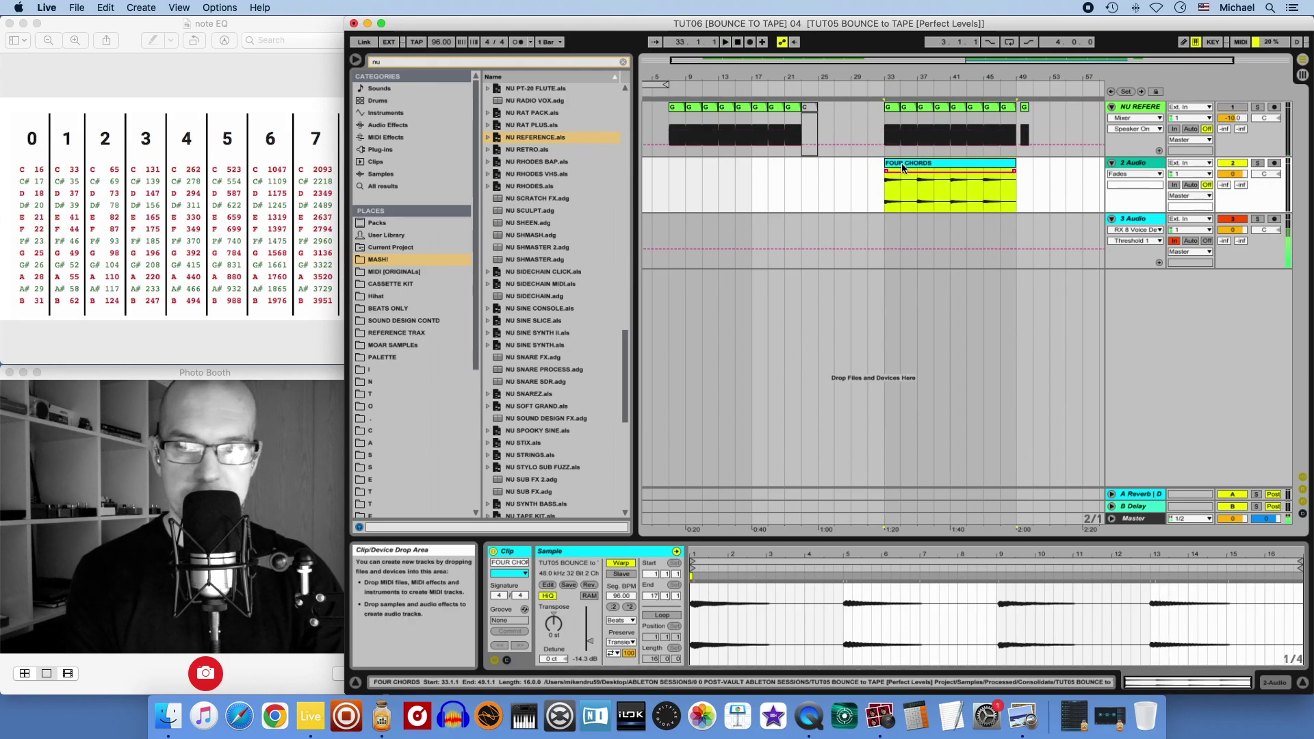
pyautogui.press('space')
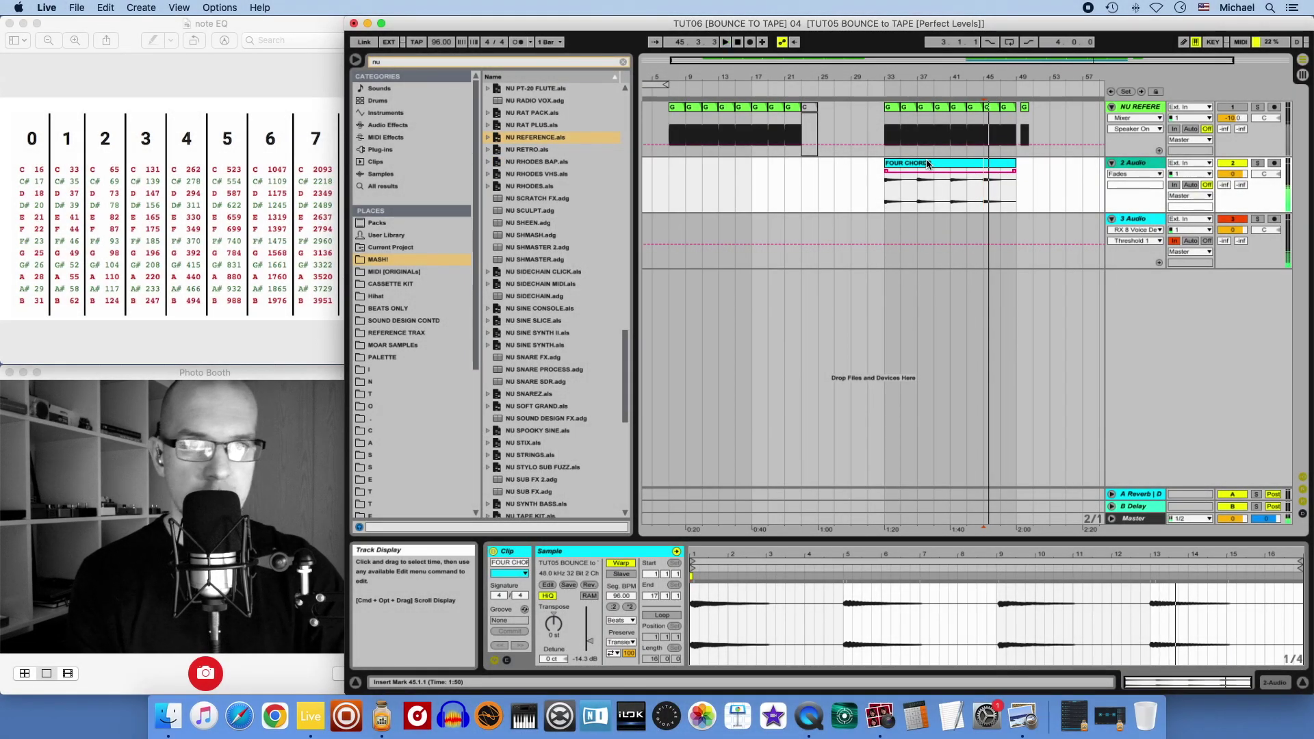
# Consolidate the FOUR CHORDS clip into a new sample and set its clip gain to -14.3 dB.
pyautogui.click(928, 164)
pyautogui.press('super+j')
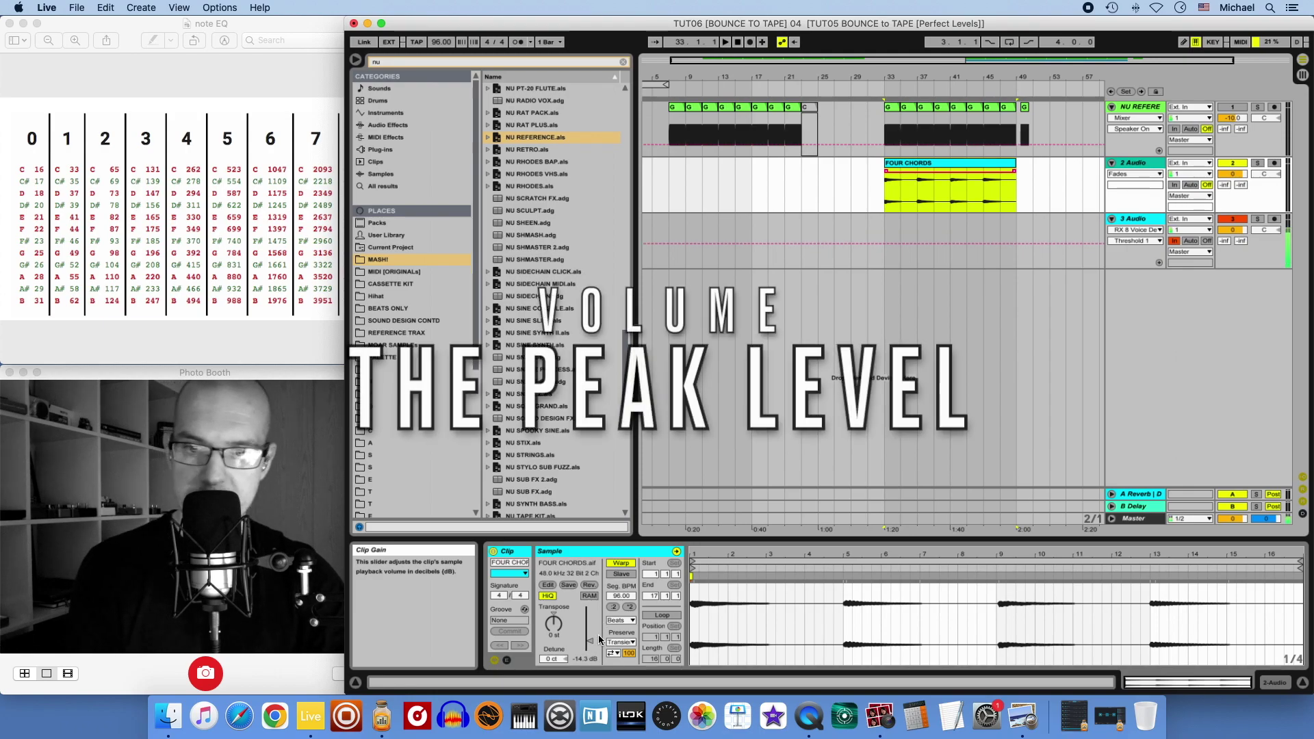
pyautogui.moveTo(601, 618); pyautogui.dragTo(601, 590)
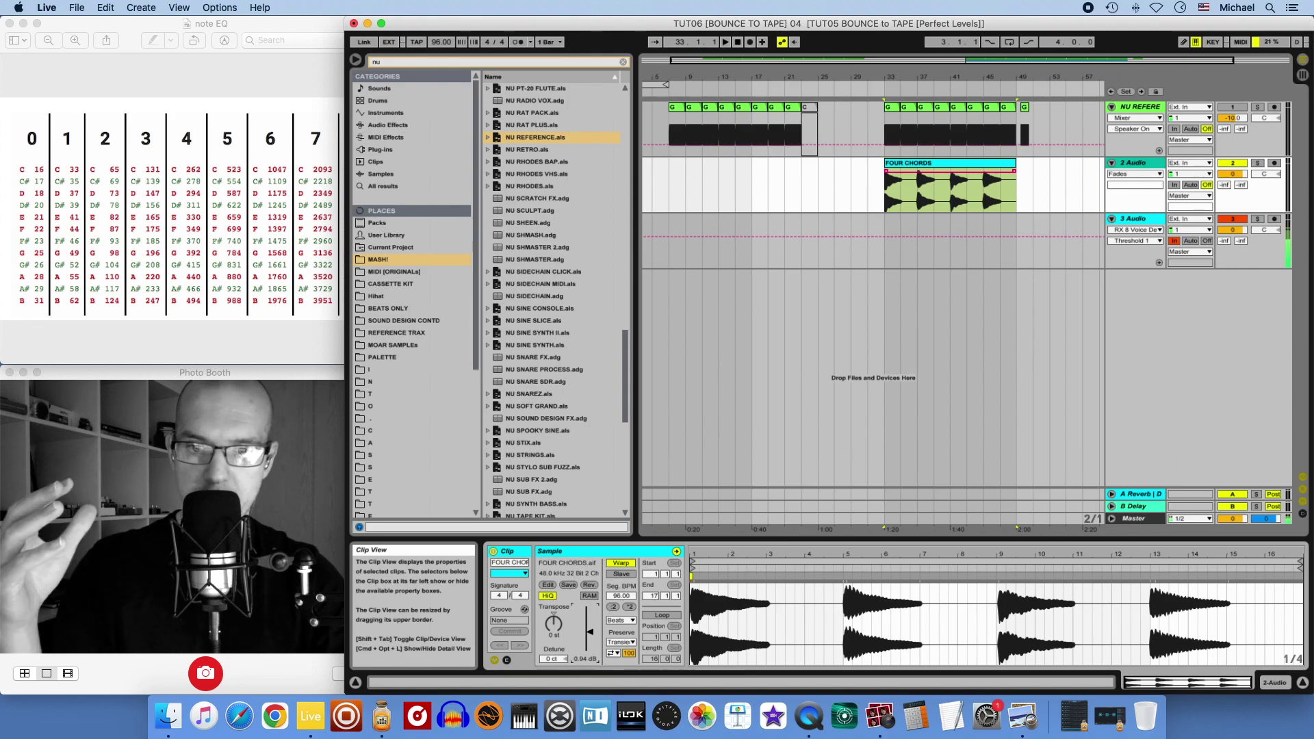
pyautogui.moveTo(590, 630); pyautogui.dragTo(590, 634)
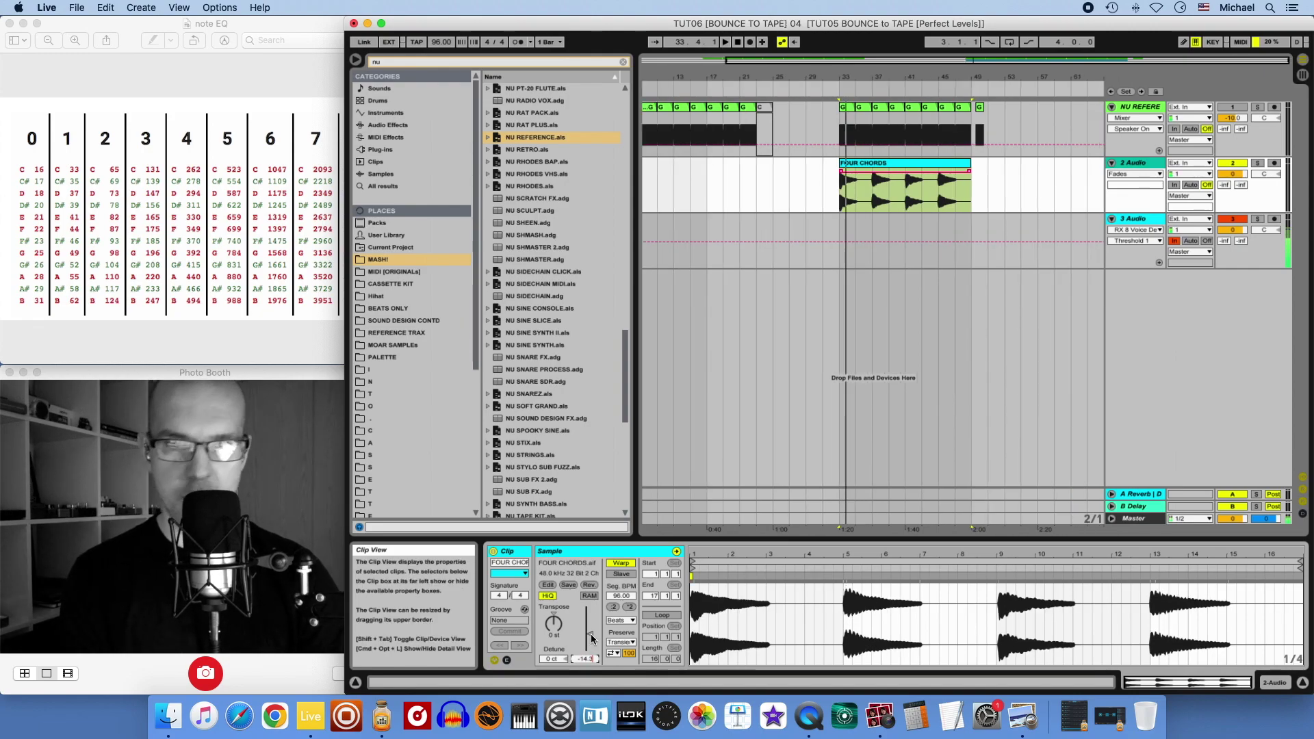
# Duplicate the FOUR CHORDS clip ten times, including the empty space after it up to bar 51 as a gap between copies.
pyautogui.click(965, 195)
pyautogui.keyDown('shift'); pyautogui.click(985, 189); pyautogui.keyUp('shift')
pyautogui.hotkey('shift', 'Right')
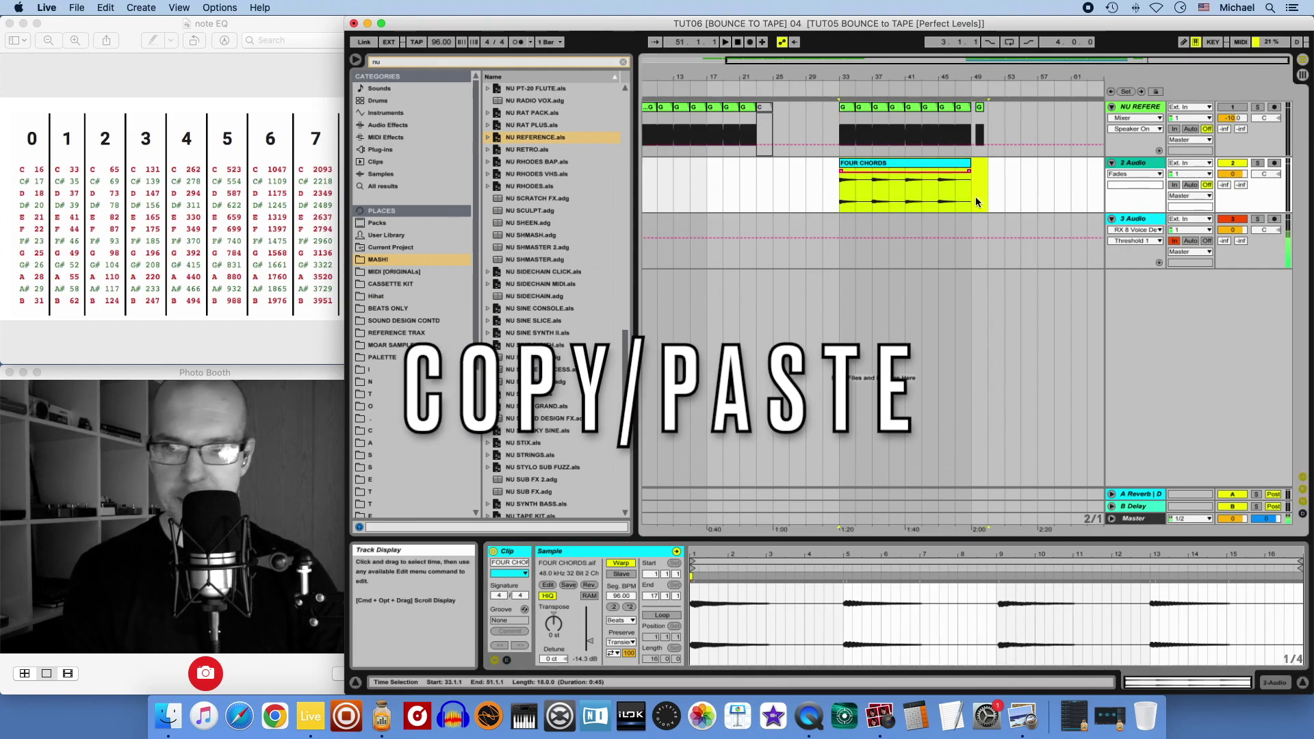
pyautogui.press('super+d')
pyautogui.press('super+d')
pyautogui.press('super+d')
pyautogui.press('super+d')
pyautogui.press('super+d')
pyautogui.press('super+d')
pyautogui.press('super+d')
pyautogui.press('super+d')
pyautogui.press('super+d')
pyautogui.press('super+d')
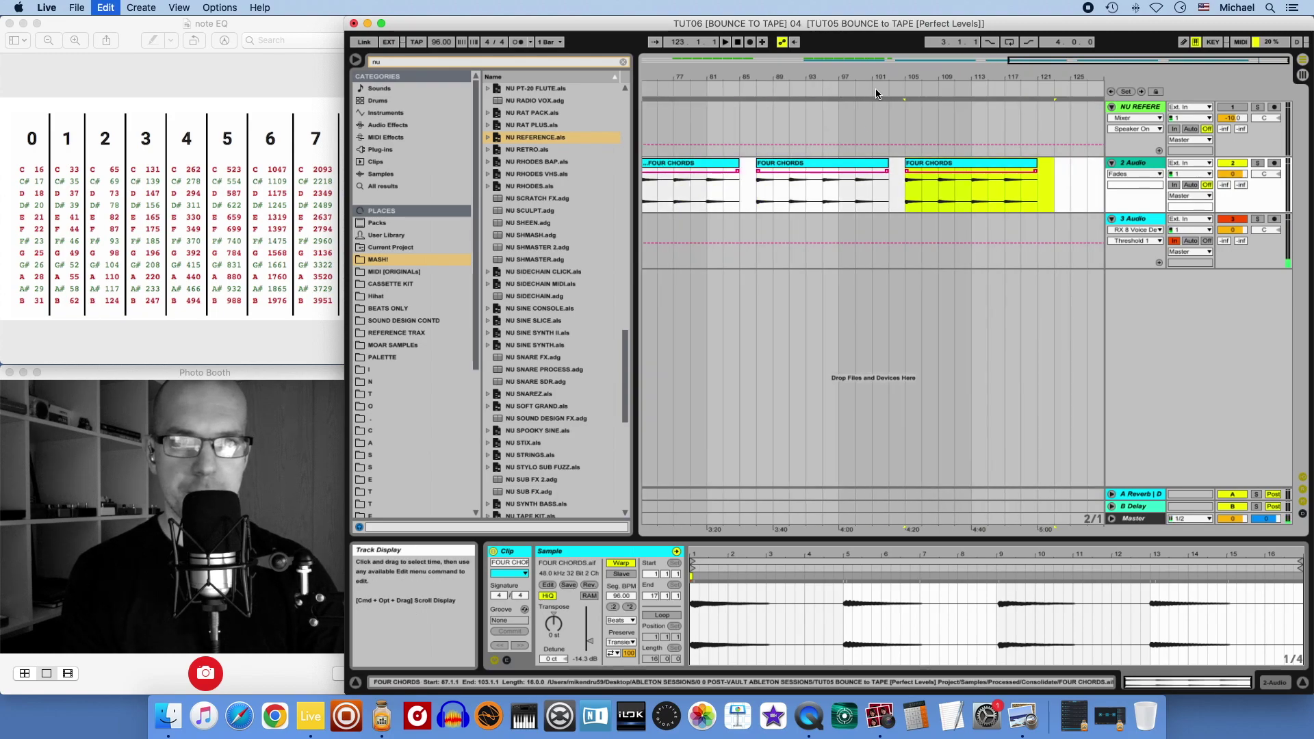
# Set the clip gain of the second FOUR CHORDS clip to -13.3 dB and the third to -12.3 dB.
pyautogui.click(760, 170)
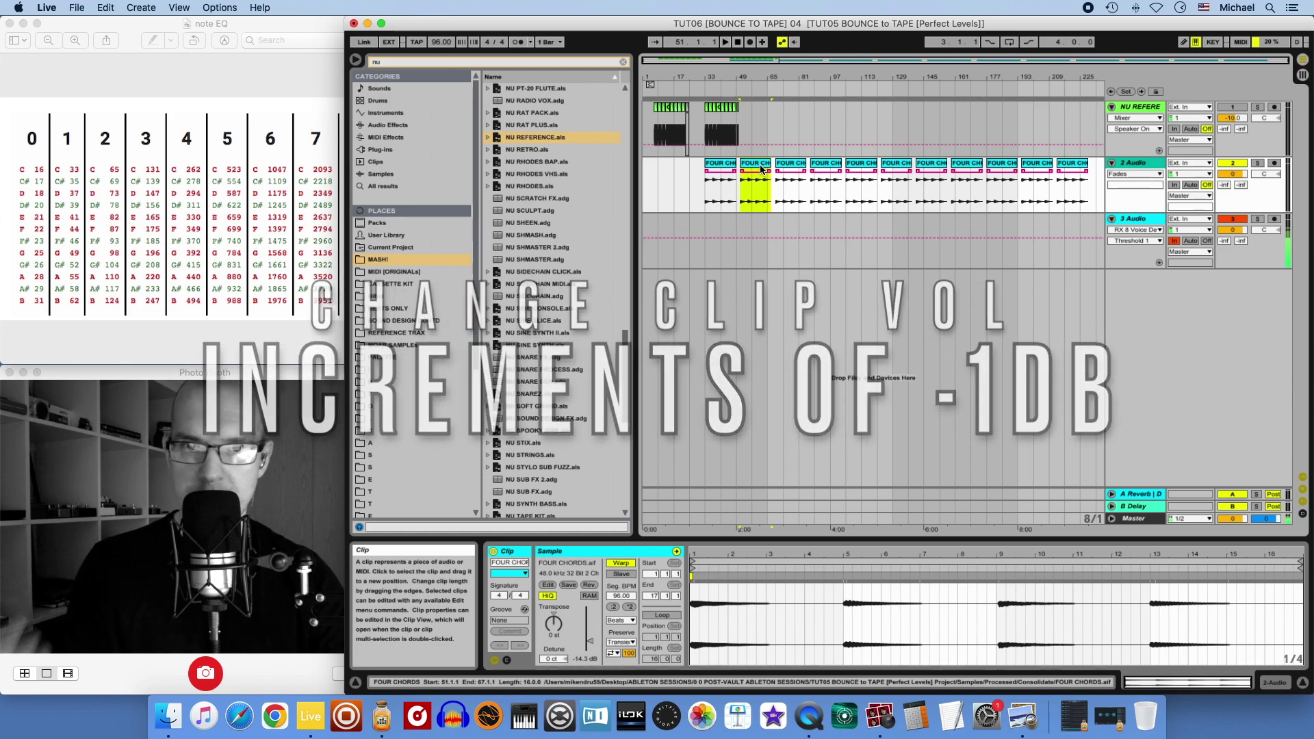
pyautogui.click(592, 644)
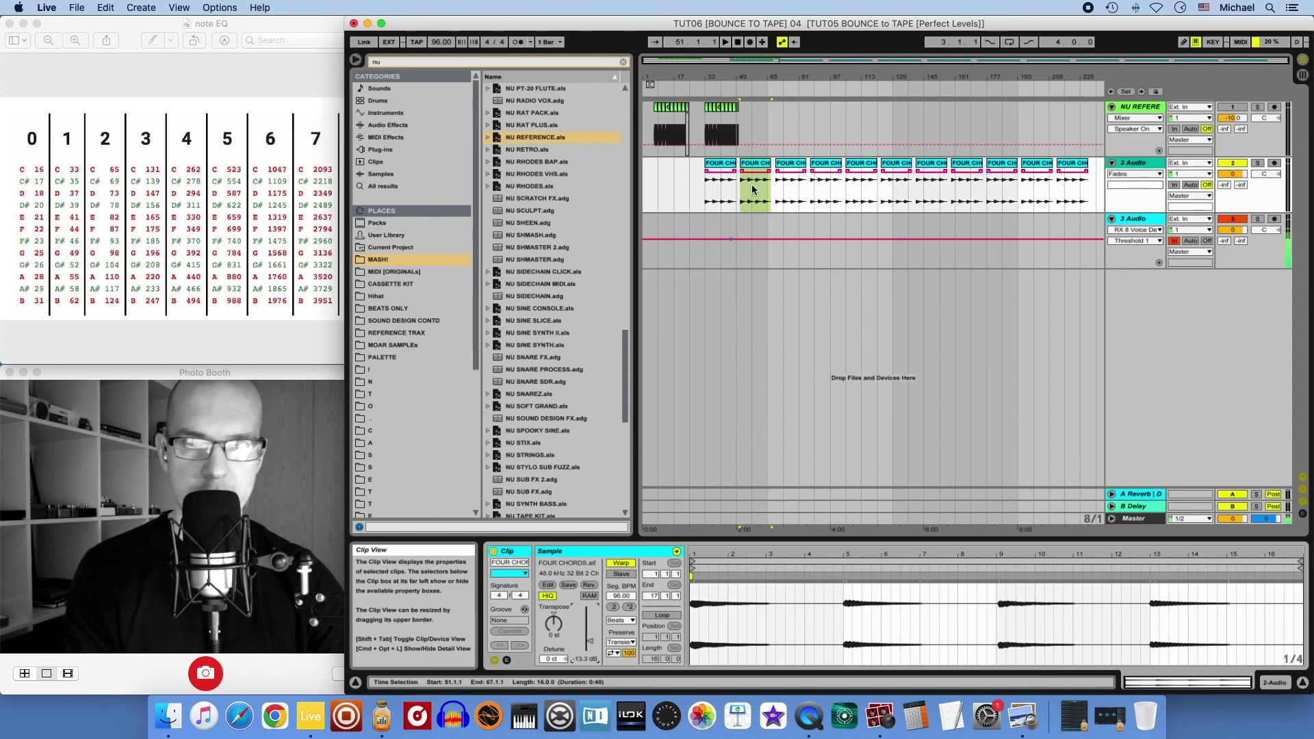
pyautogui.click(790, 190)
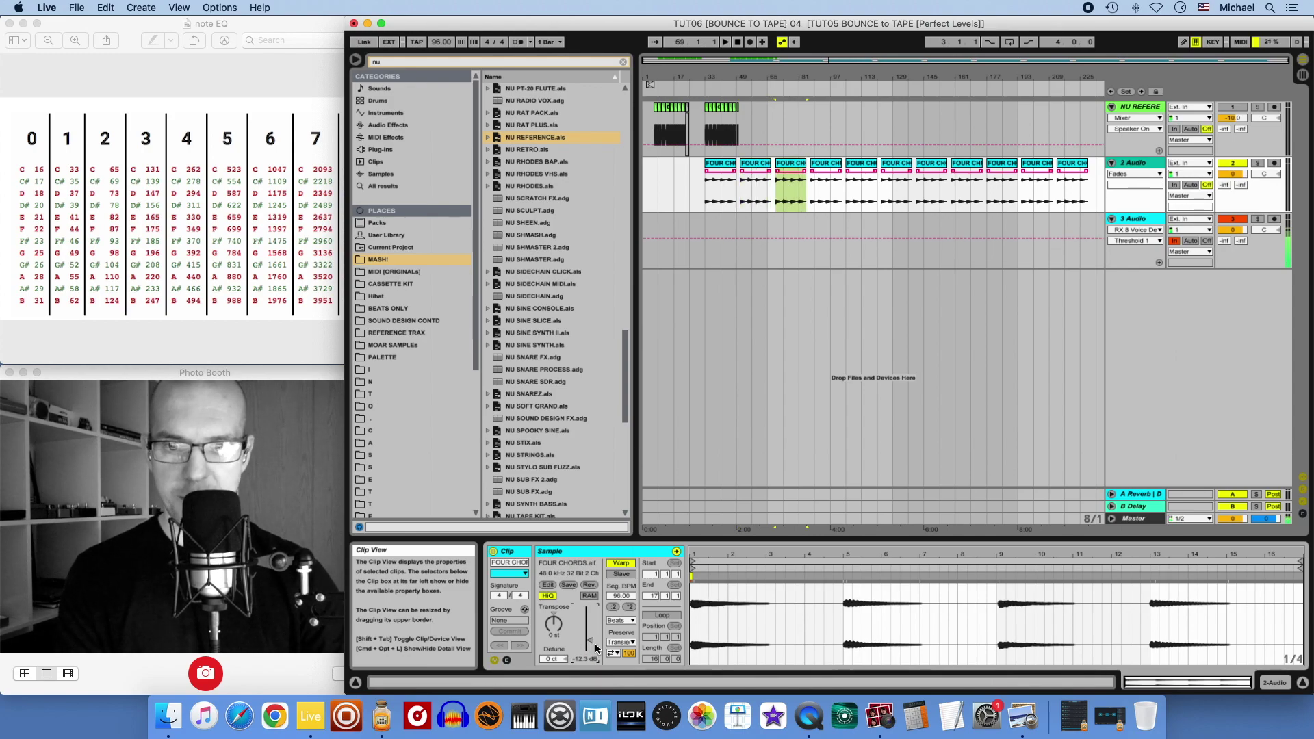
pyautogui.press('Right')
pyautogui.press('Right')
pyautogui.press('-')
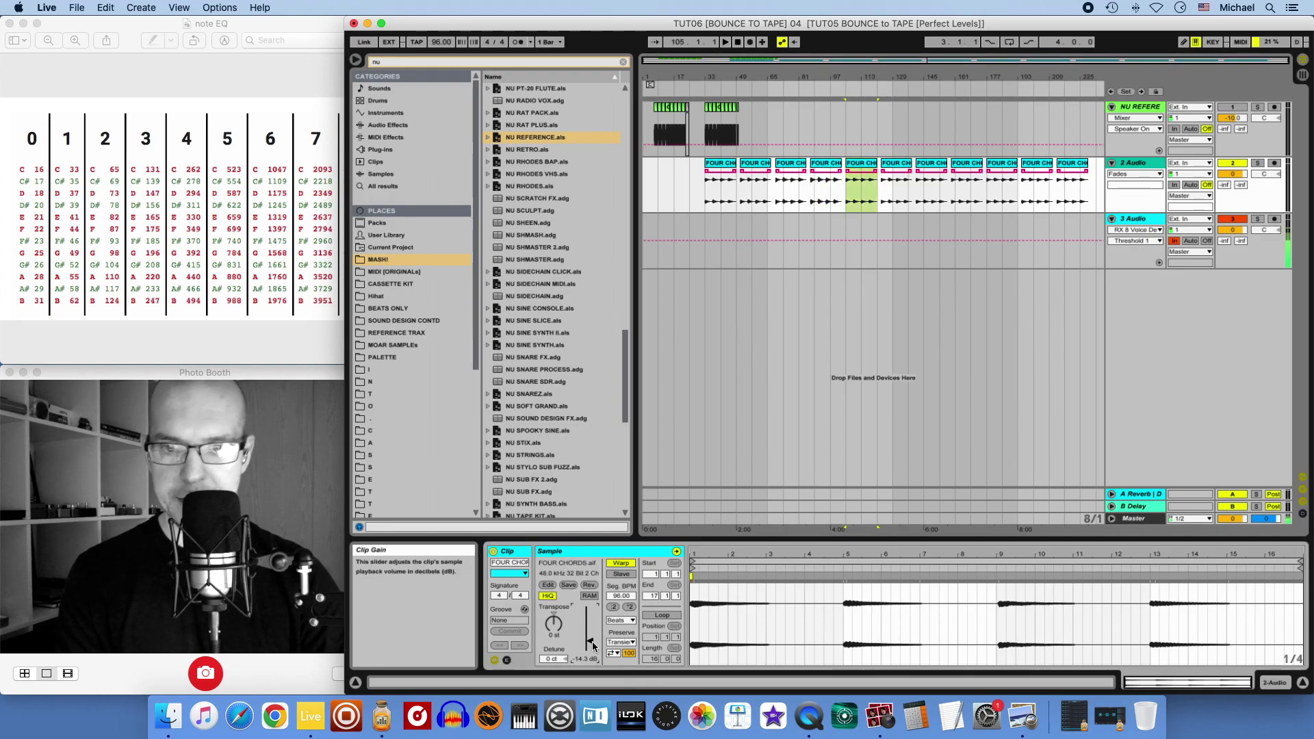
# Raise the gain of each following FOUR CHORDS clip in 1 dB increments, ending at -0.30 dB on the fifteenth clip.
pyautogui.press('Right')
pyautogui.press('Right')
pyautogui.press('Right')
pyautogui.press('Right')
pyautogui.press('Right')
pyautogui.press('Right')
pyautogui.press('Right')
pyautogui.press('Right')
pyautogui.press('Right')
pyautogui.press('Right')
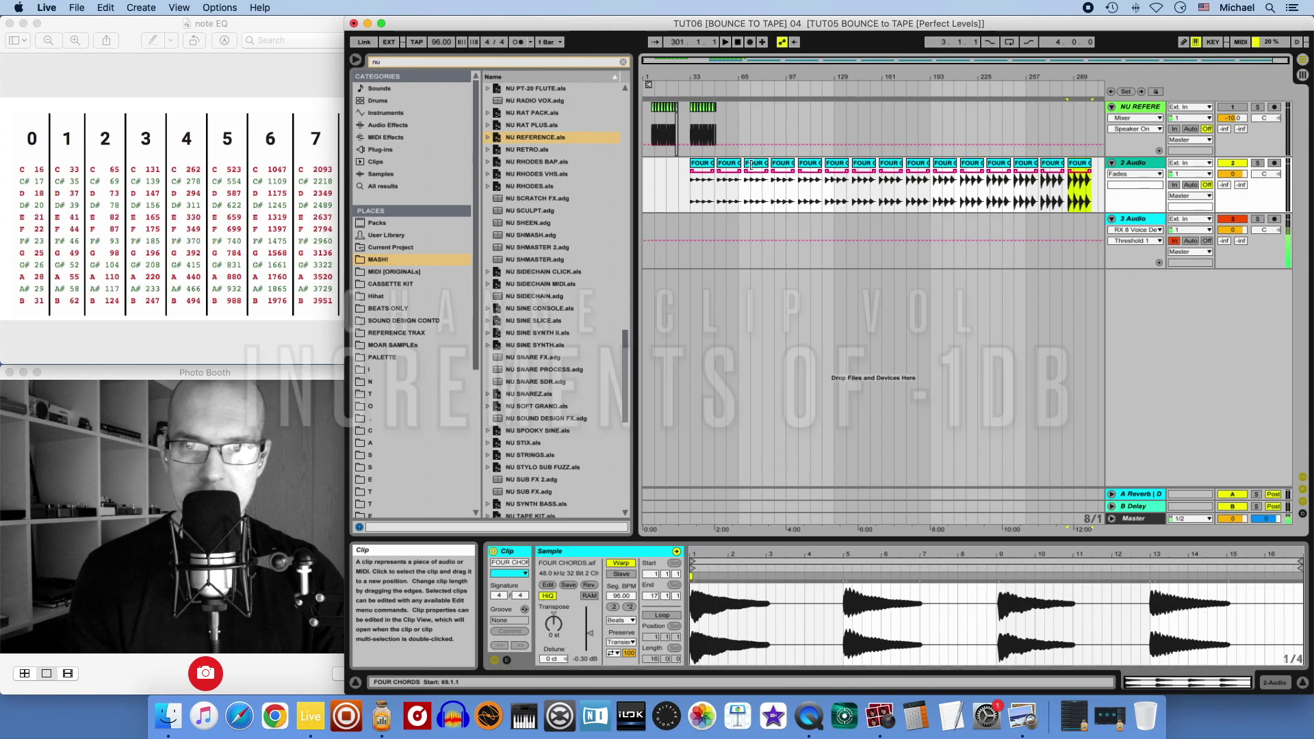
# Compare the waveforms and gain settings of the FOUR CHORDS clips from the quietest to the loudest.
pyautogui.click(705, 167)
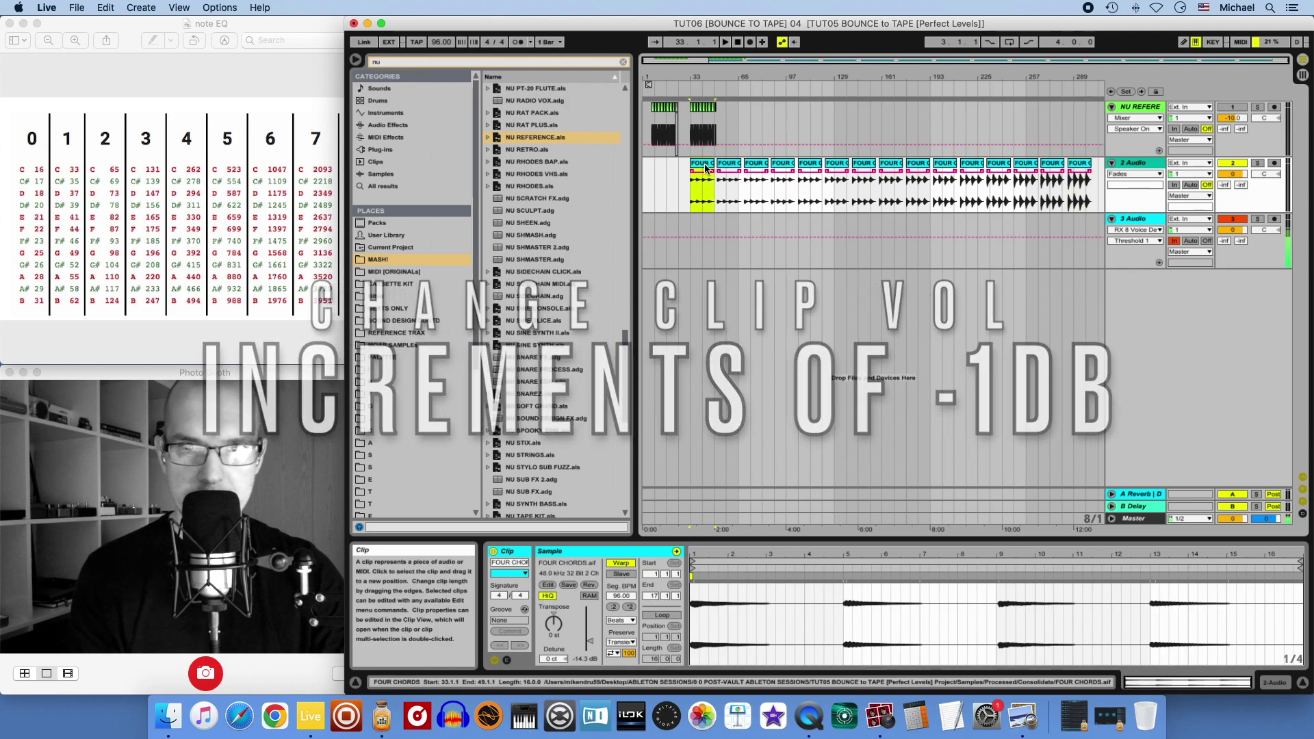
pyautogui.click(969, 164)
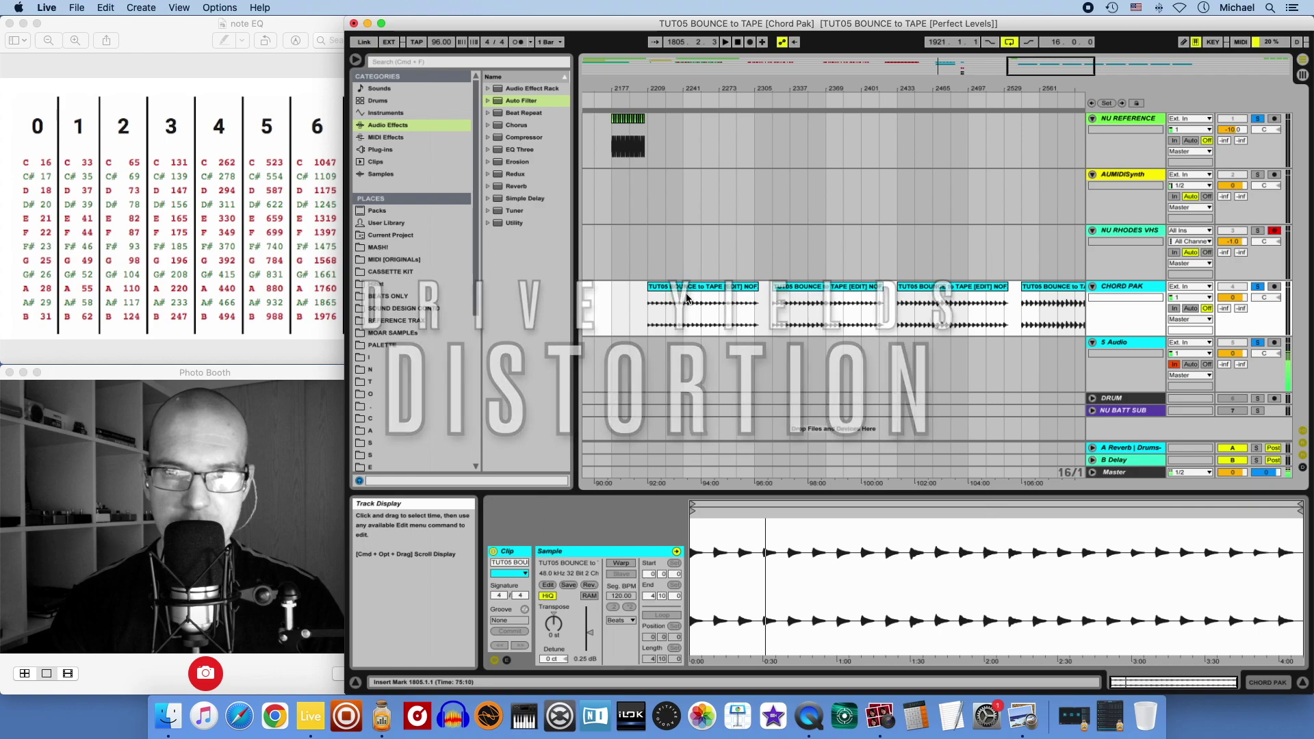
pyautogui.hscroll(5, 687, 298)
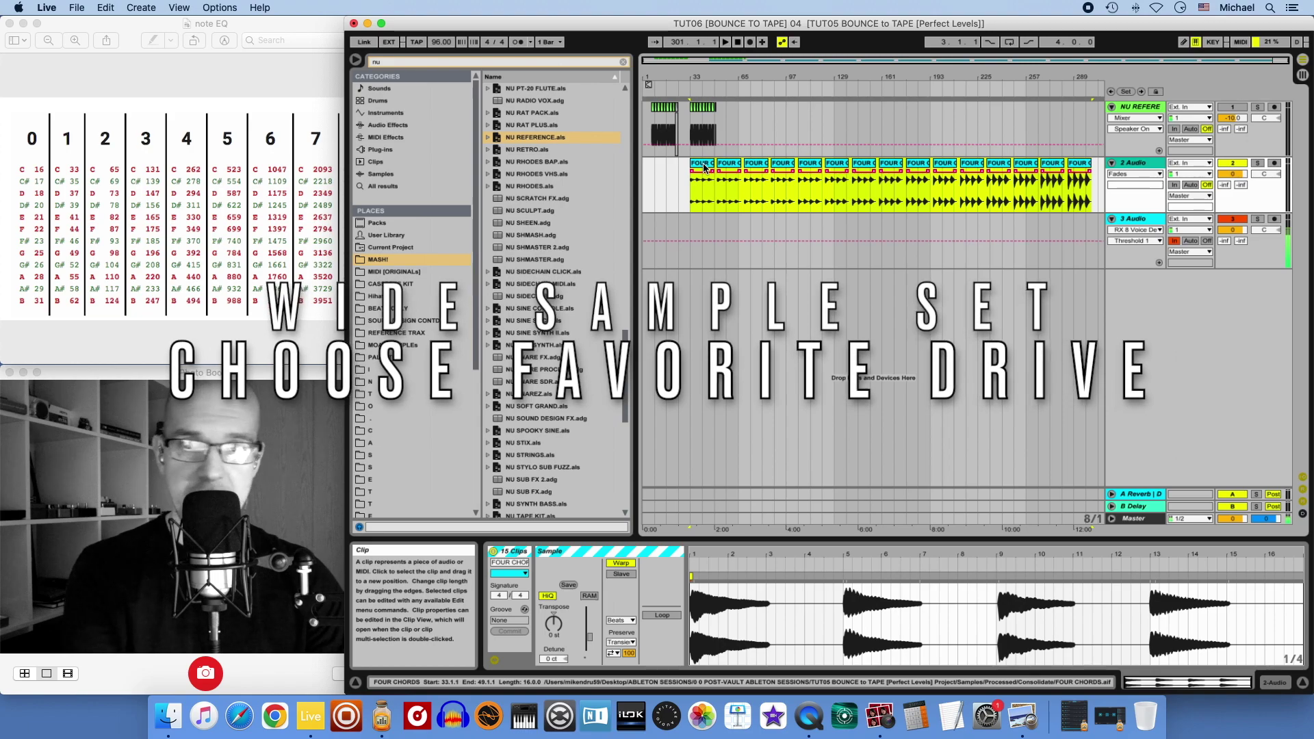
pyautogui.click(705, 167)
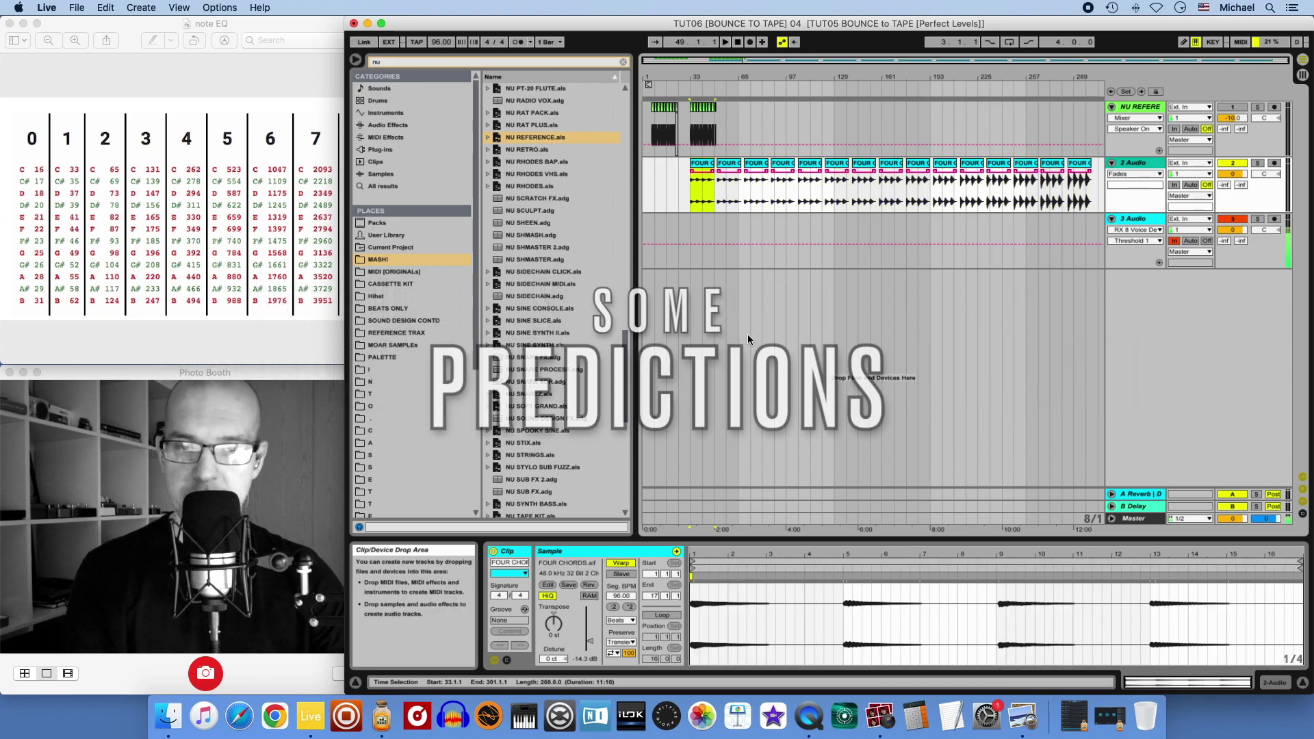
pyautogui.click(1080, 186)
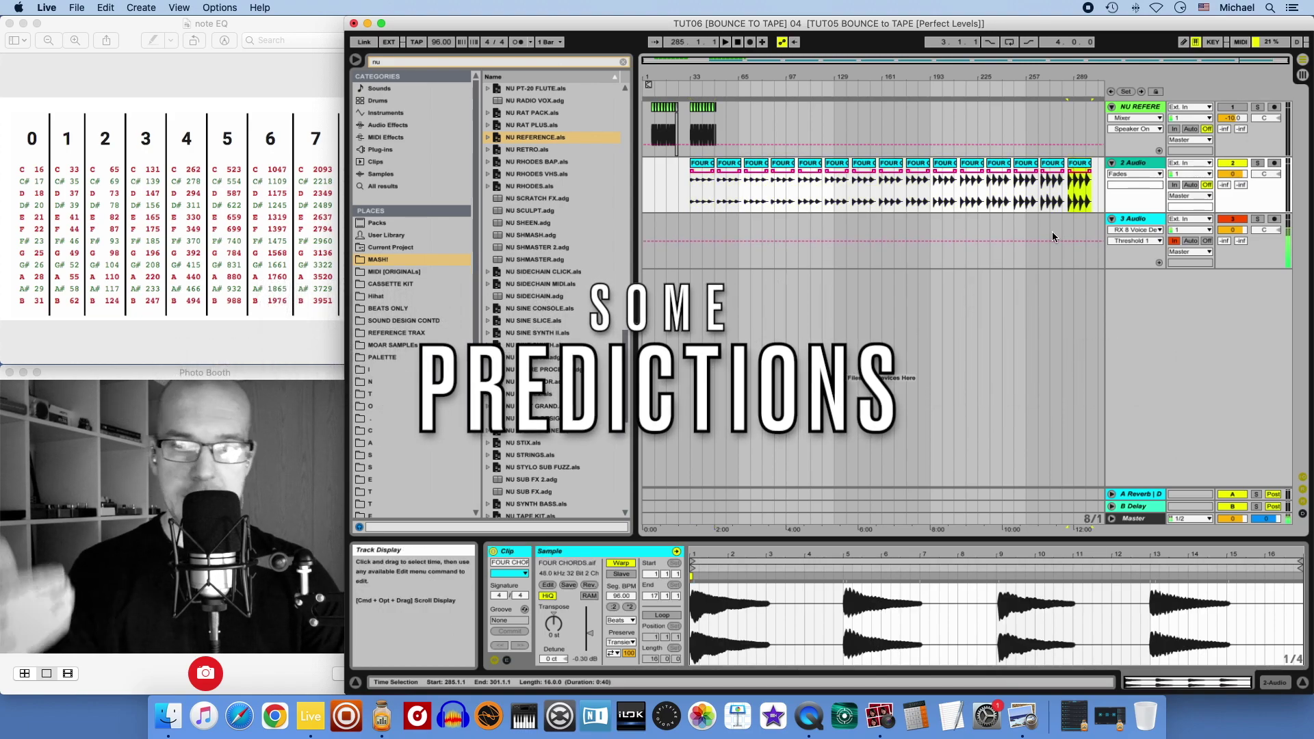
pyautogui.click(893, 167)
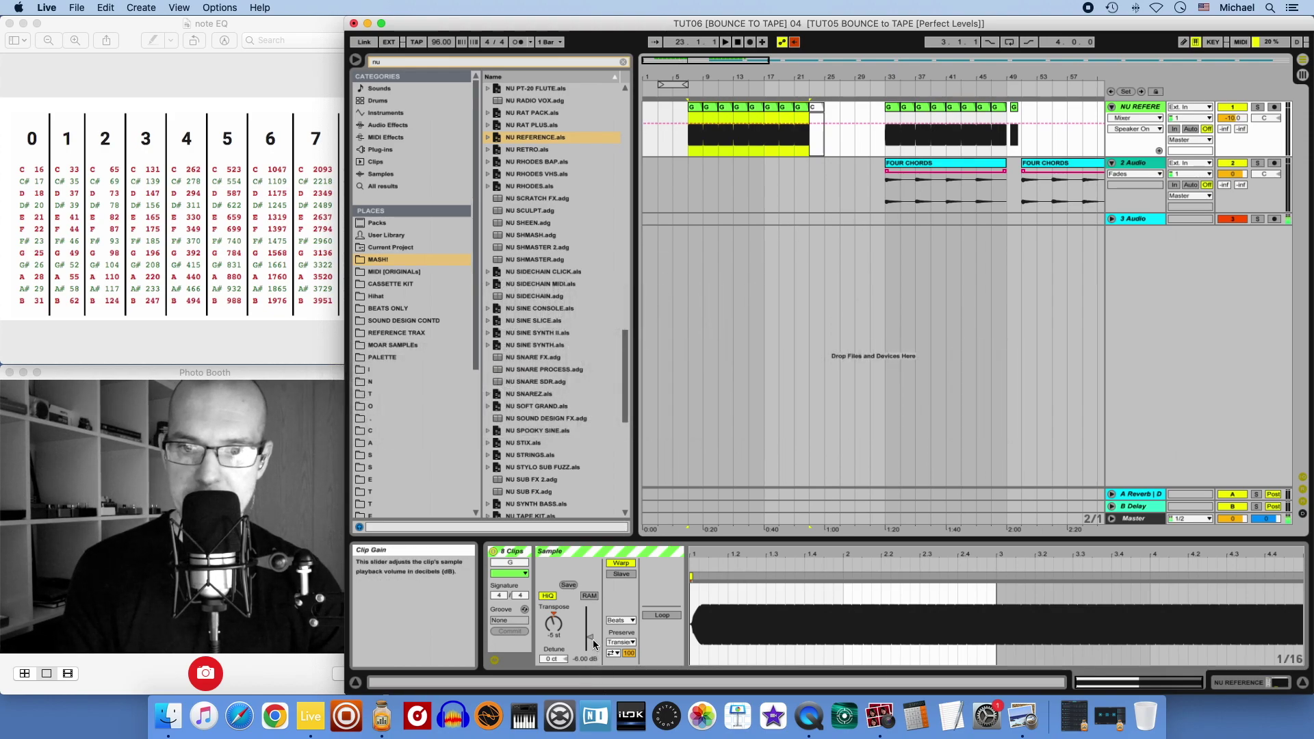
# Play the reference tones and check the NU REFERENCE track's volume and peak level in the Session View mixer.
pyautogui.press('Tab')
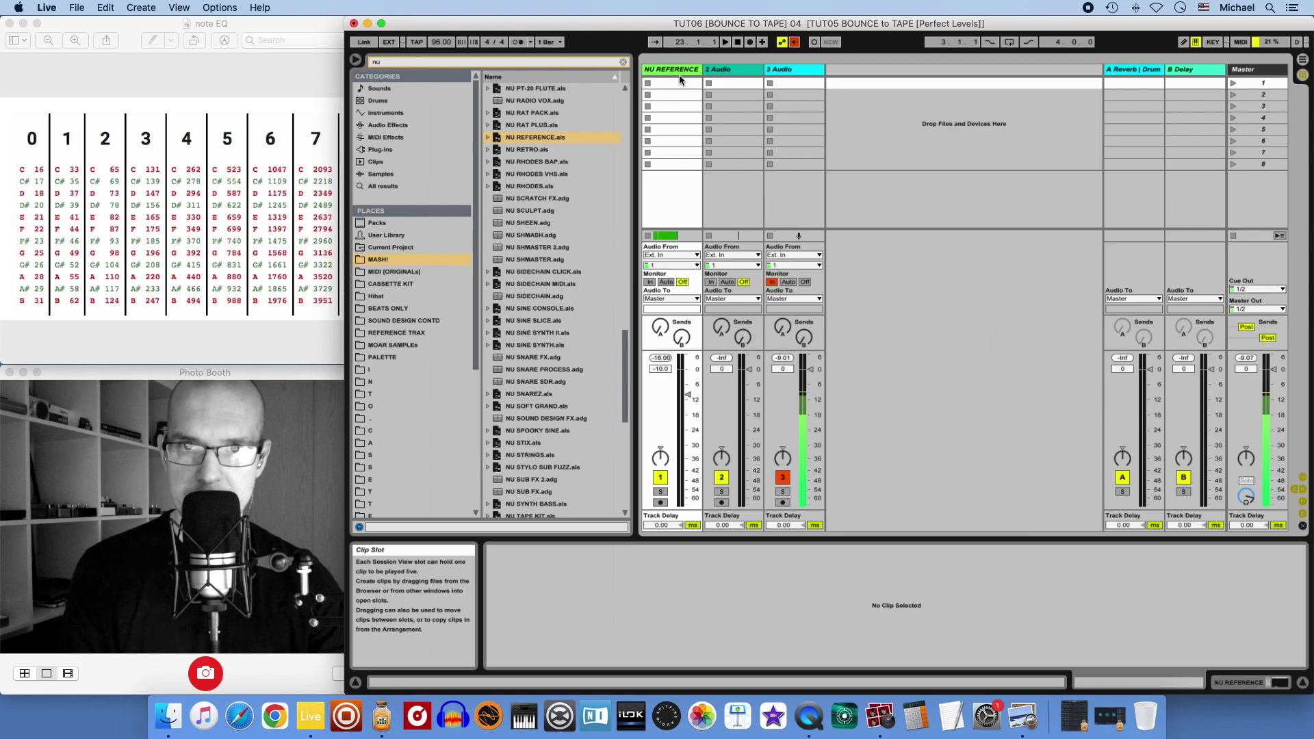
pyautogui.press('Tab')
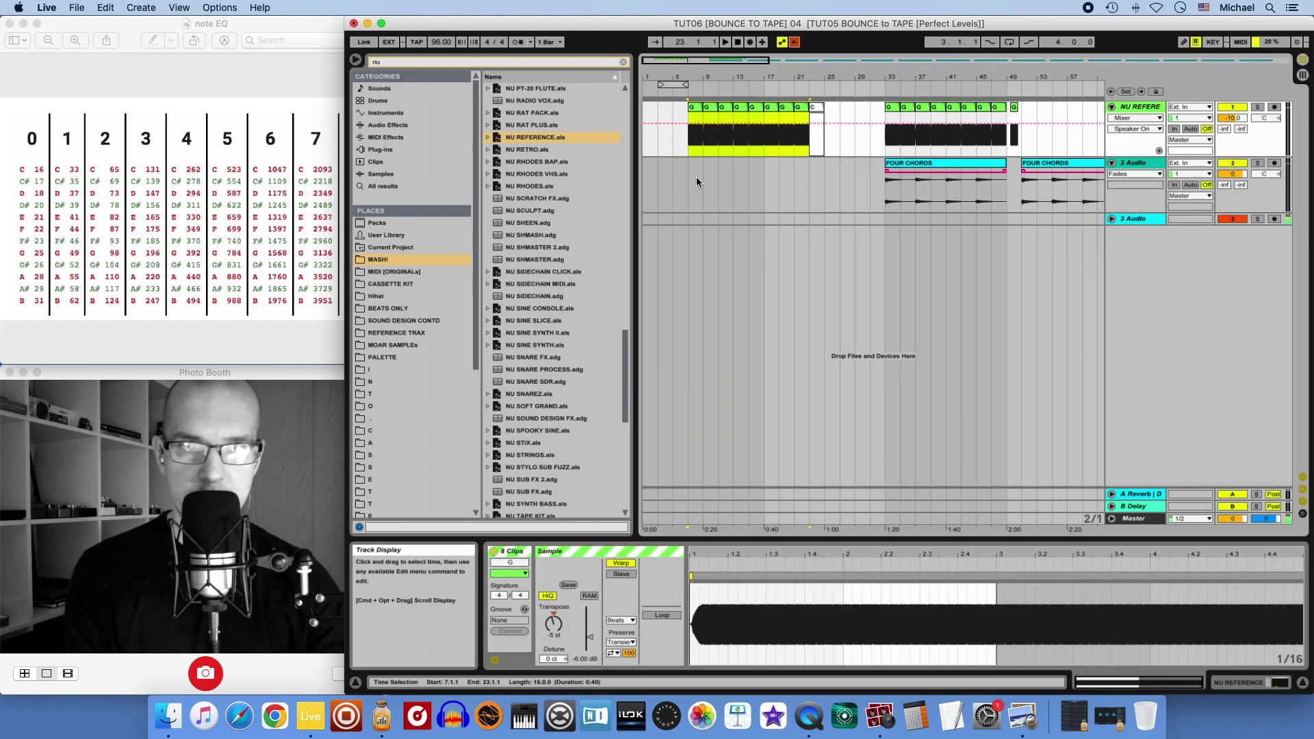
pyautogui.press('Tab')
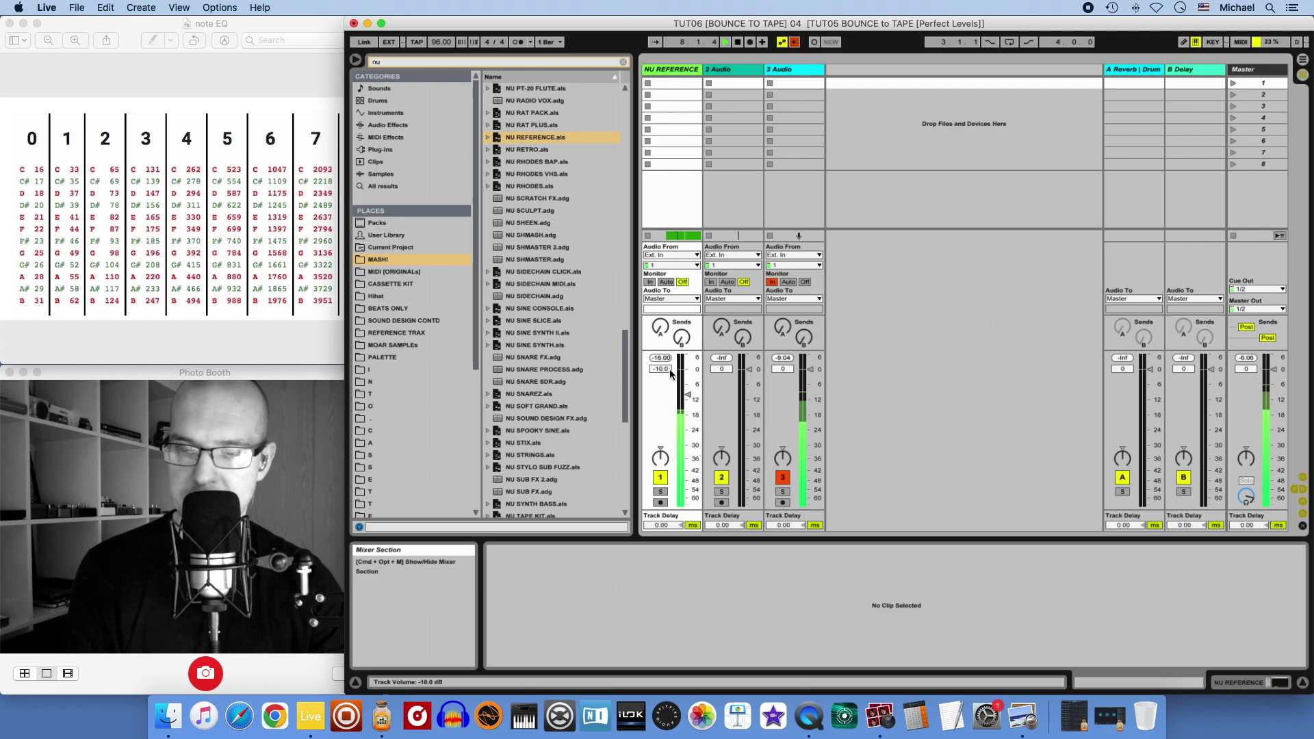
pyautogui.press('Tab')
pyautogui.press('space')
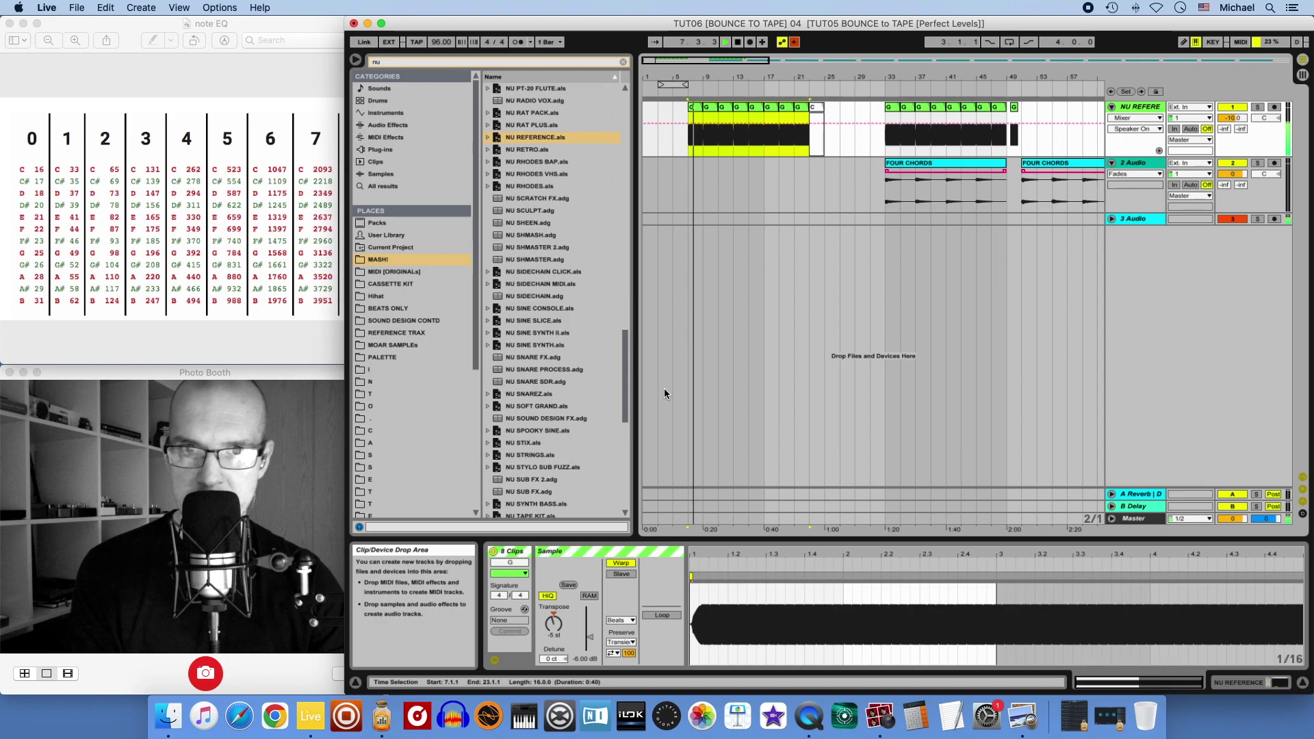
pyautogui.press('Tab')
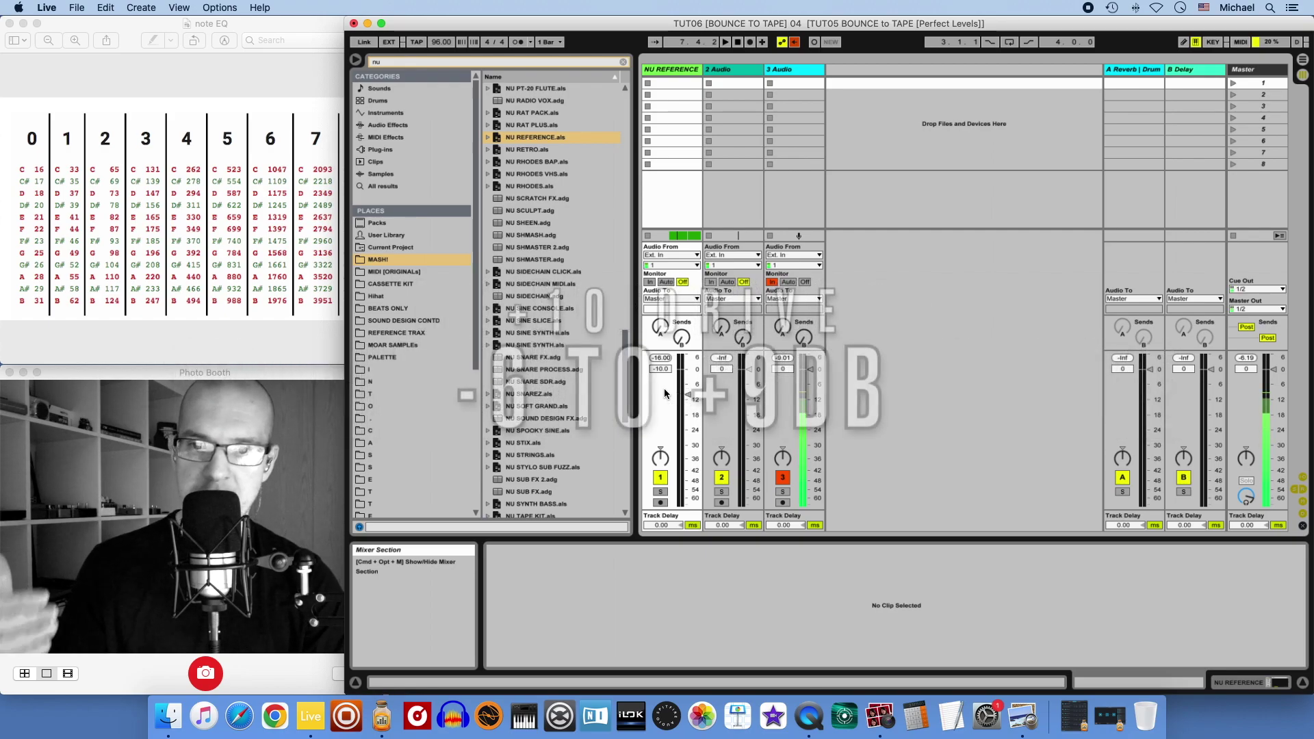
pyautogui.press('Tab')
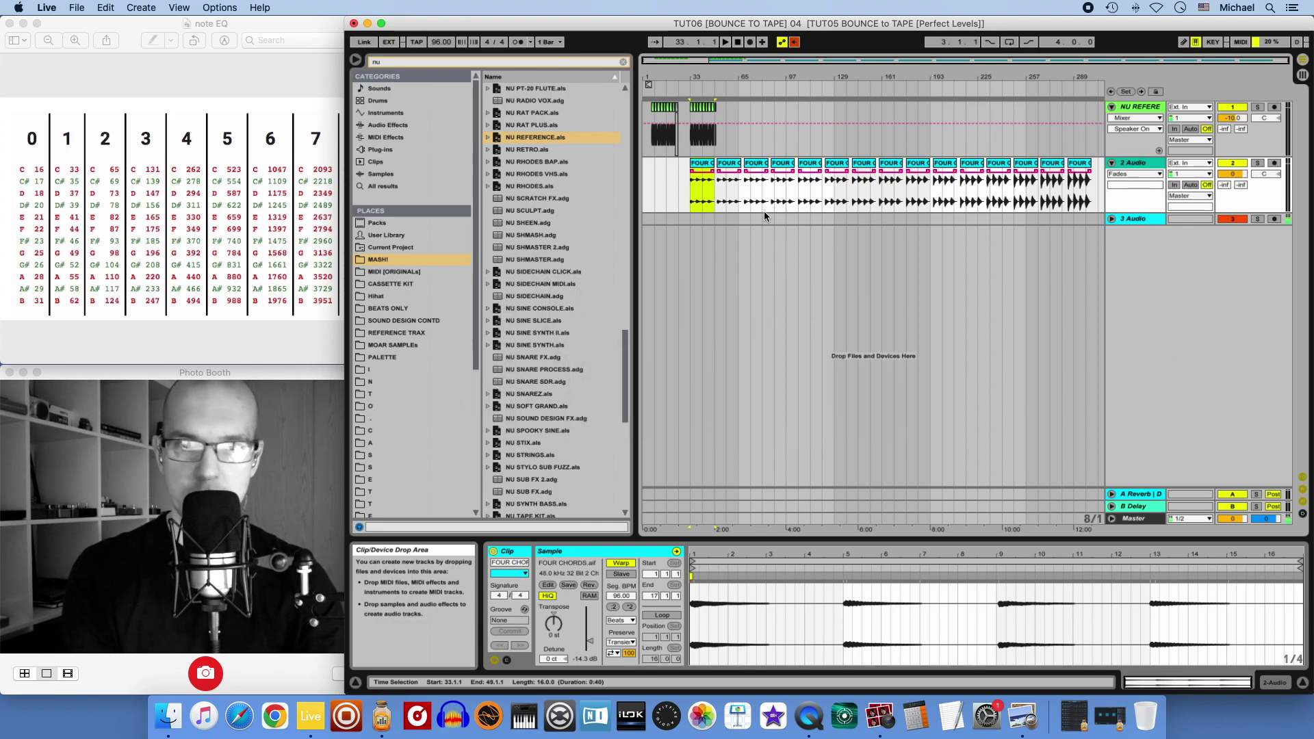
# Inspect the gain of the last FOUR CHORDS clip and of the clips from the first through the sixth.
pyautogui.click(1080, 184)
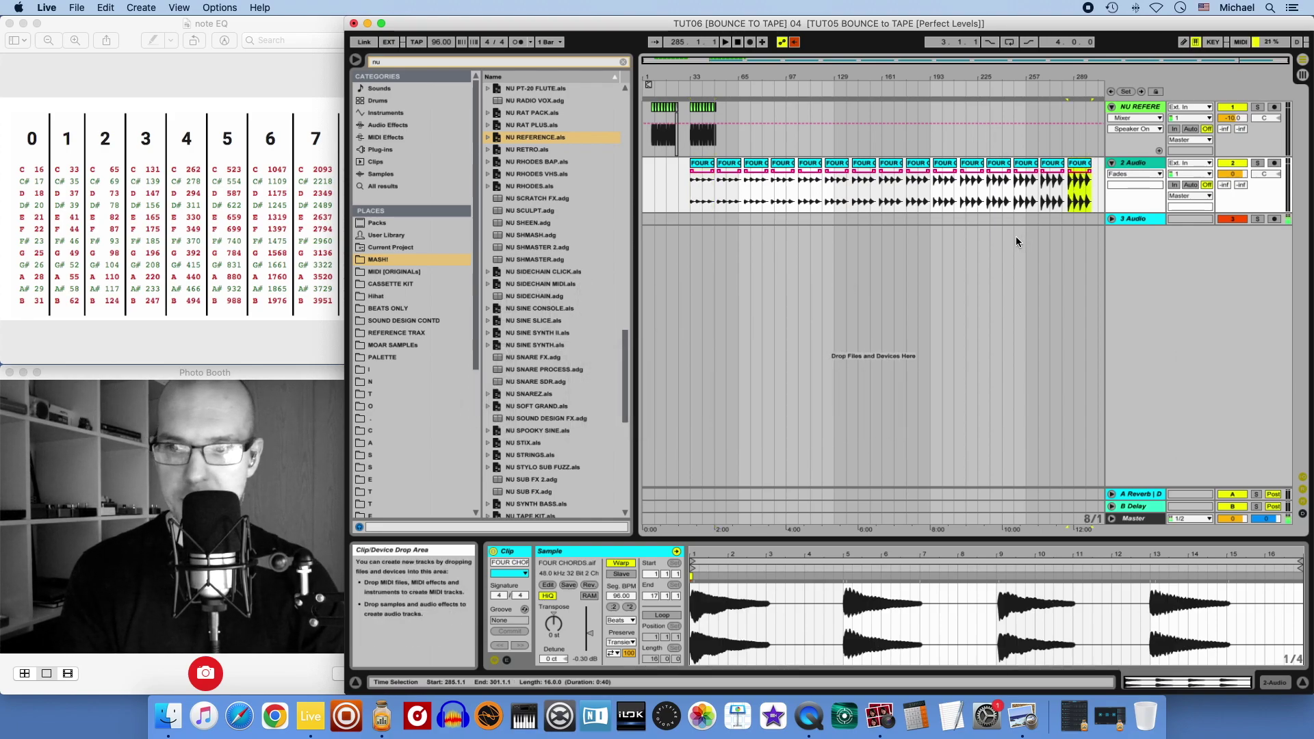
pyautogui.click(701, 165)
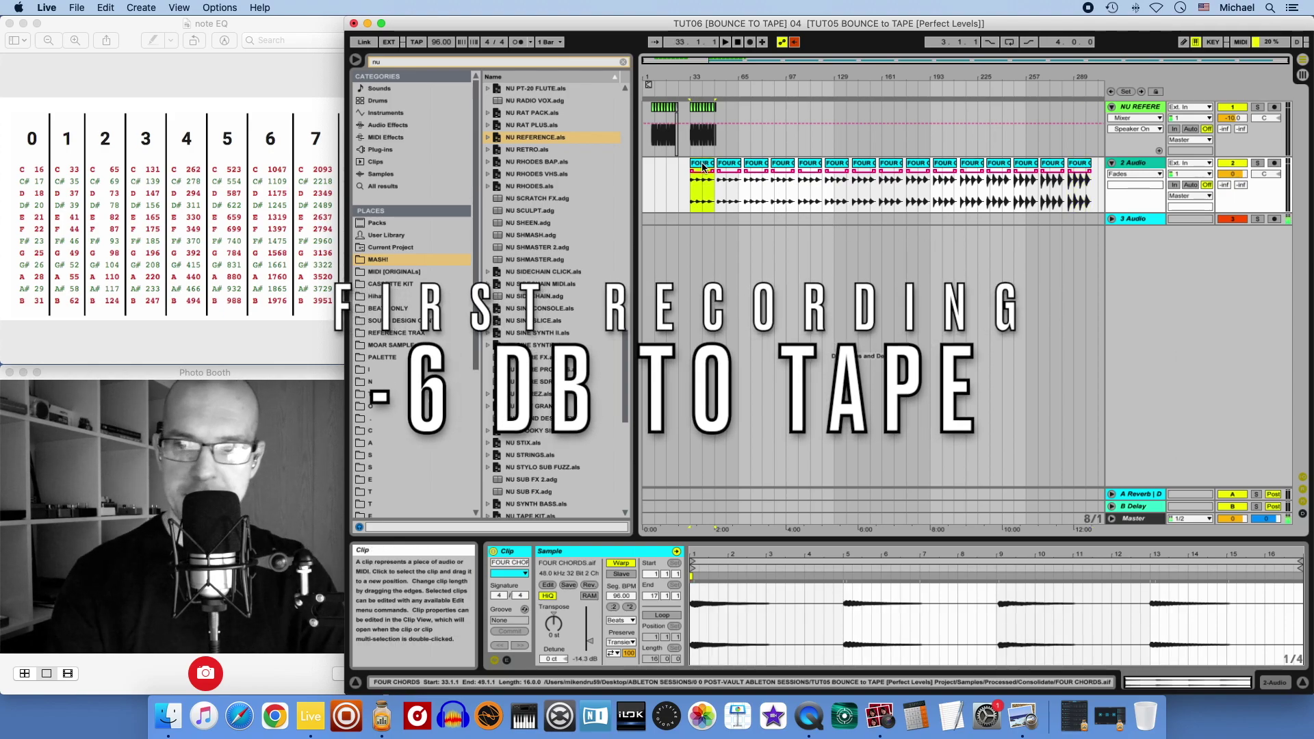
pyautogui.click(724, 166)
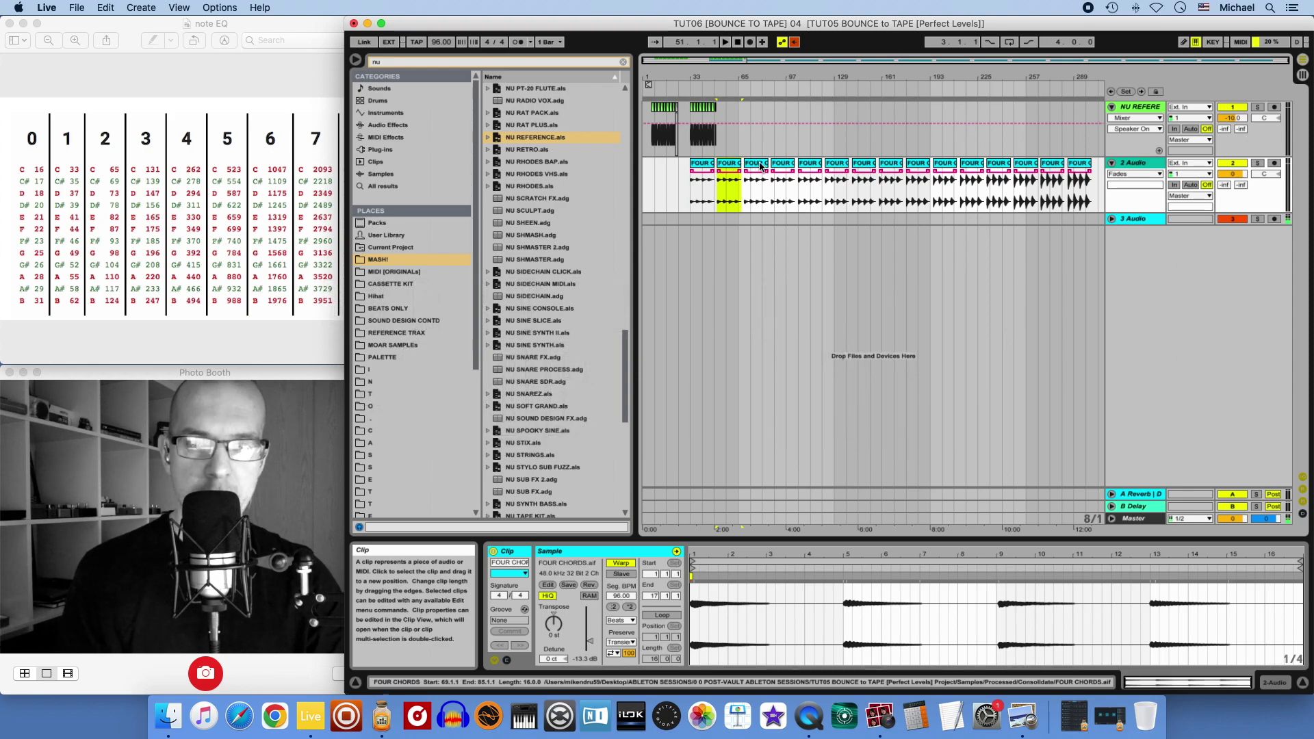
pyautogui.click(785, 165)
pyautogui.click(817, 165)
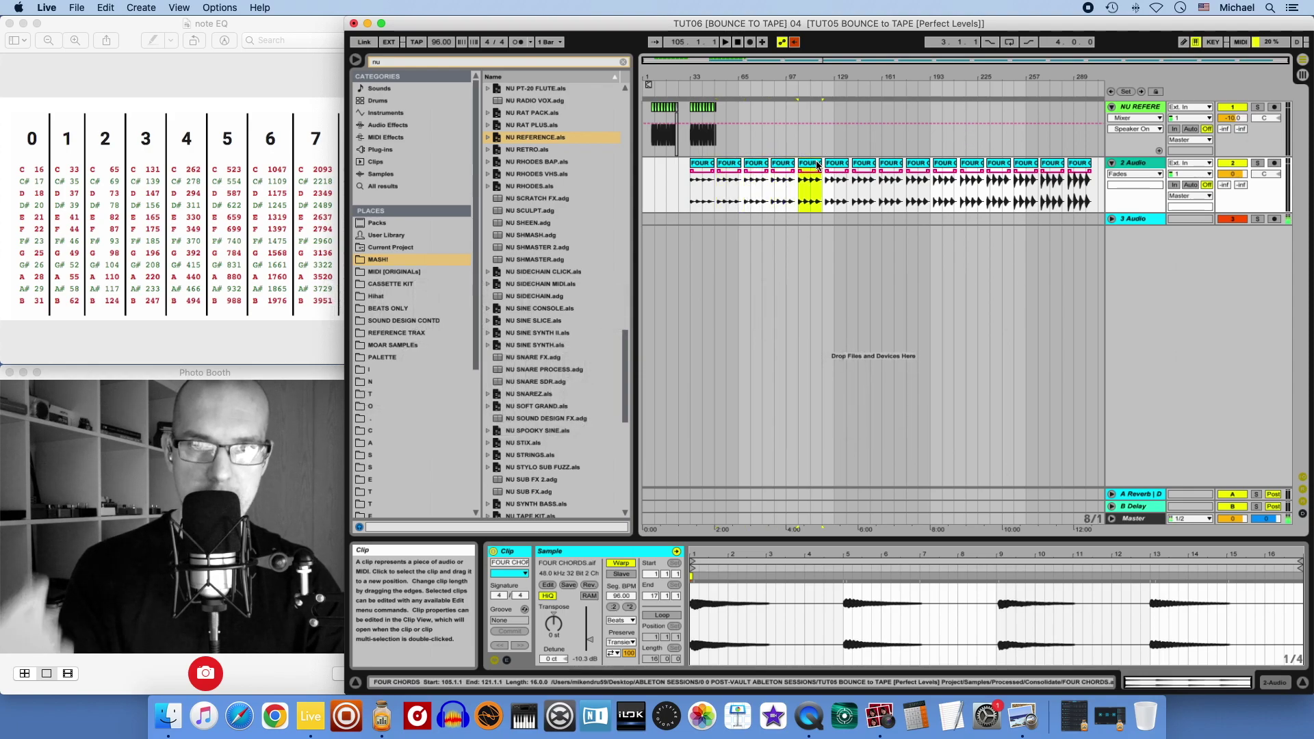
pyautogui.click(842, 165)
# Color the seventh FOUR CHORDS clip white and all the louder clips after it red.
pyautogui.click(867, 165)
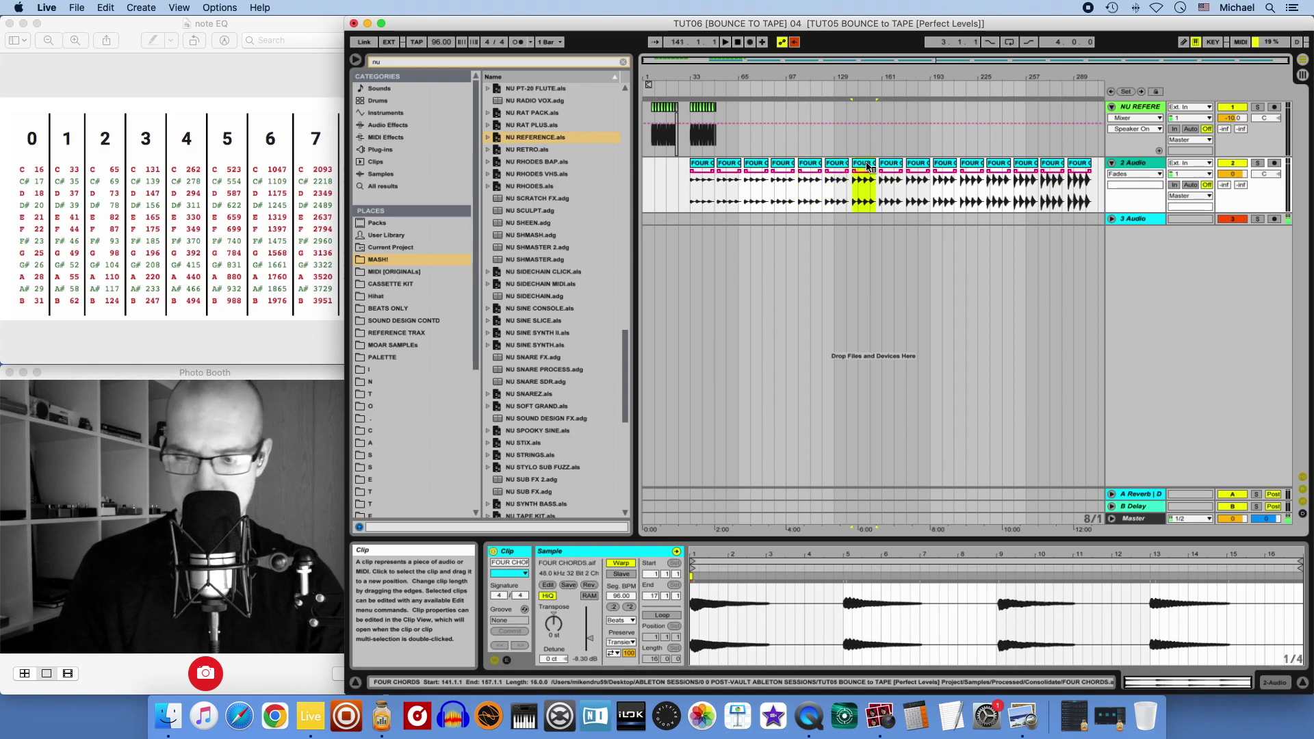
pyautogui.rightClick(868, 165)
pyautogui.press('cmd+z')
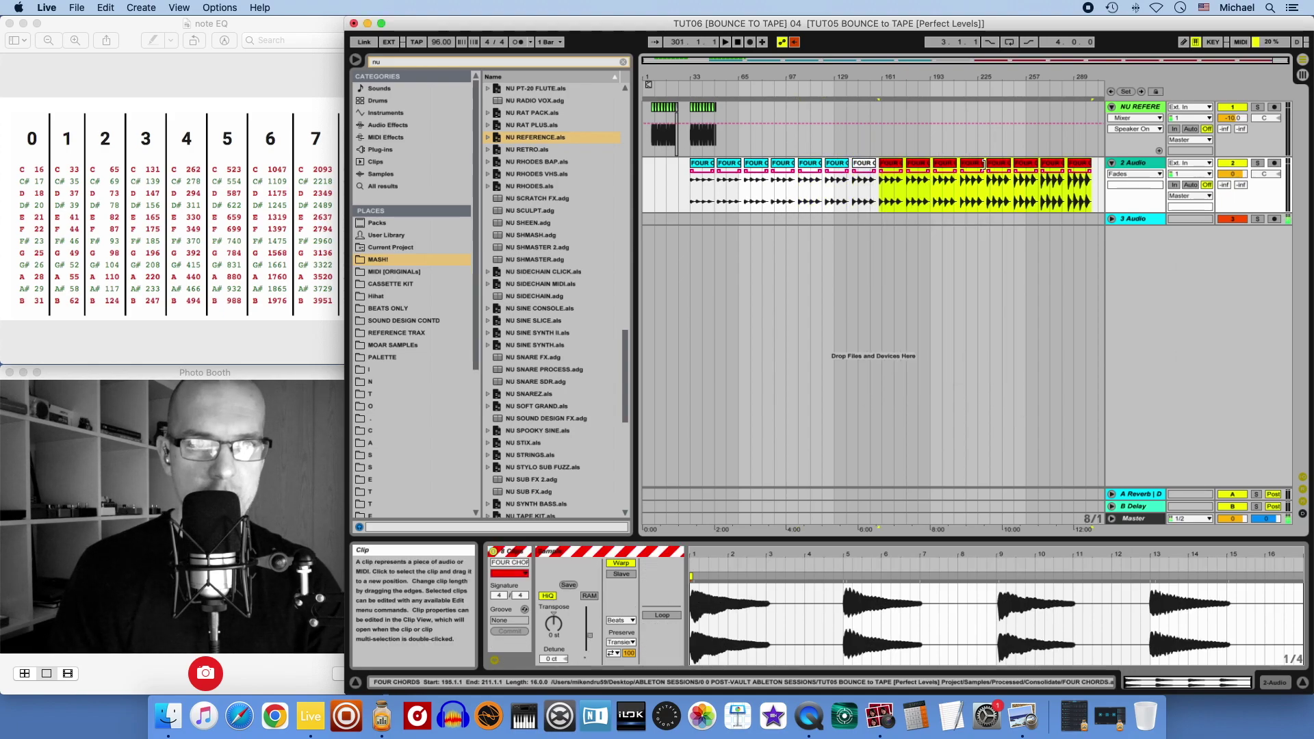
# Examine the red FOUR CHORDS clips, from the first red one through the two loudest at the end of the series.
pyautogui.click(868, 165)
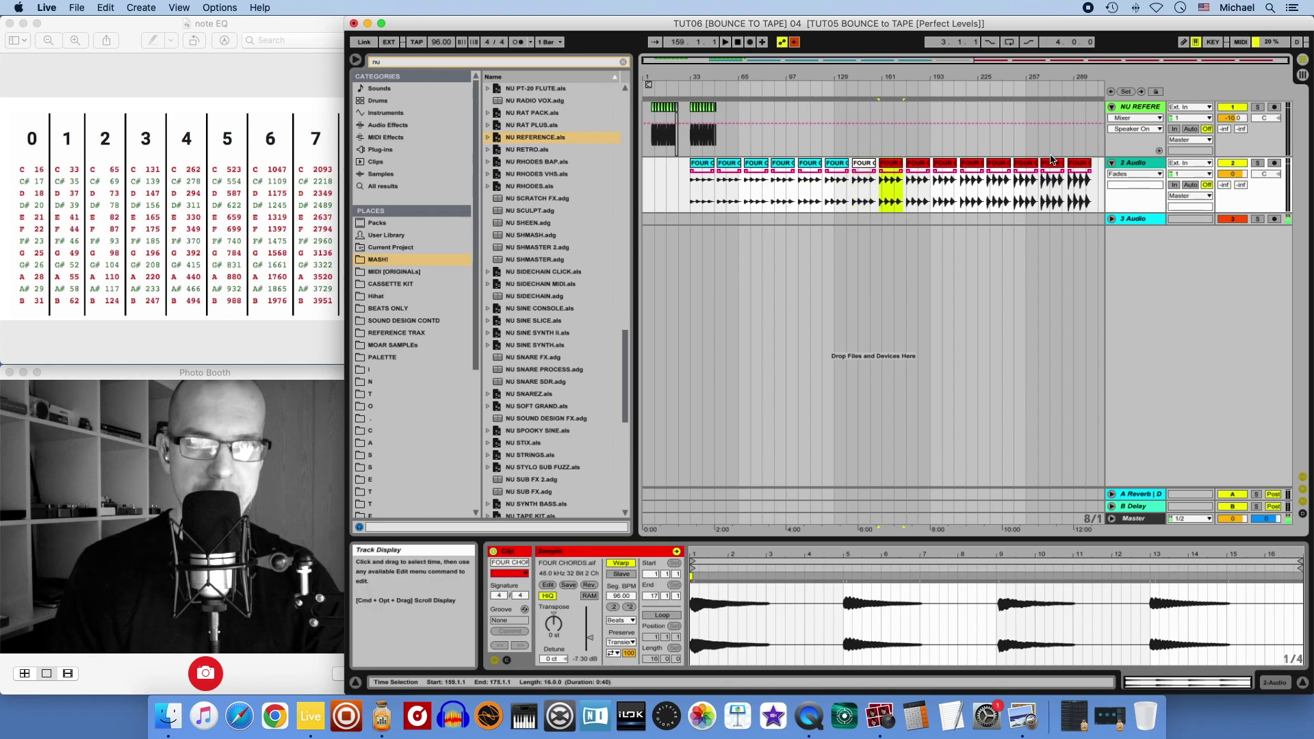
pyautogui.press('cmd+z')
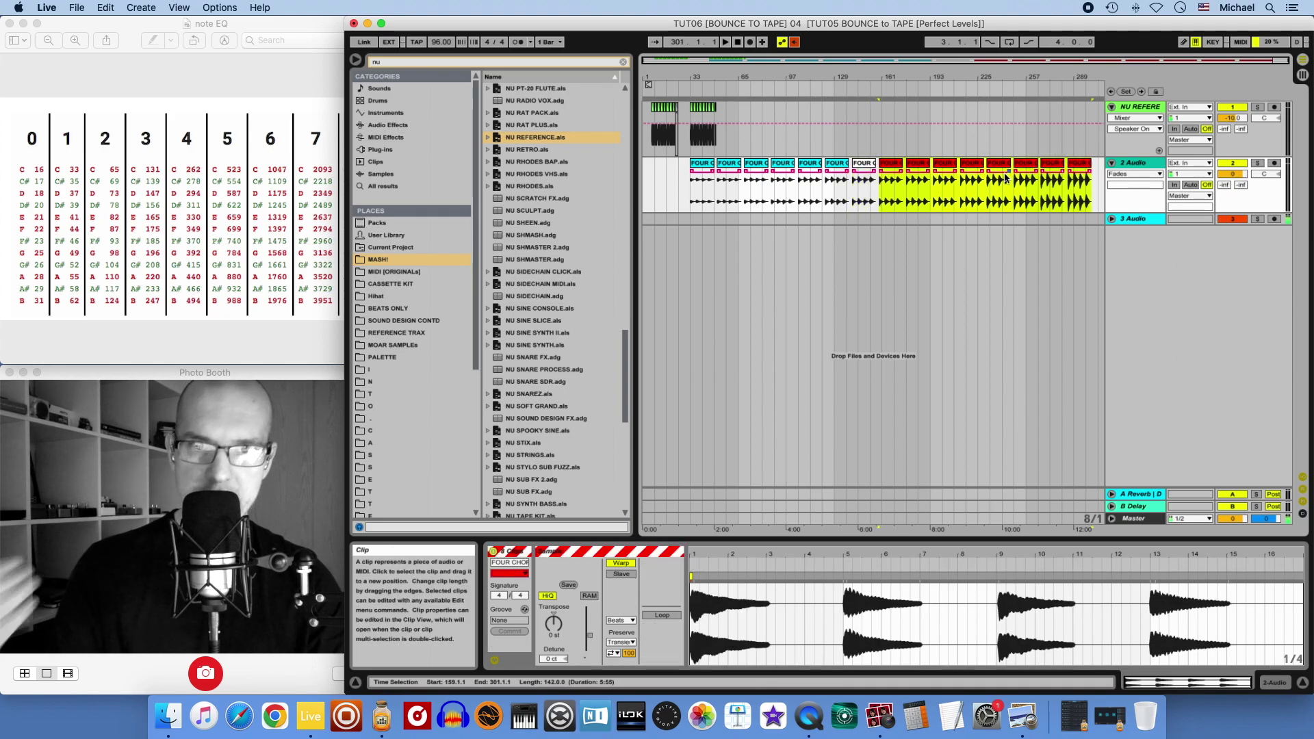
pyautogui.click(901, 189)
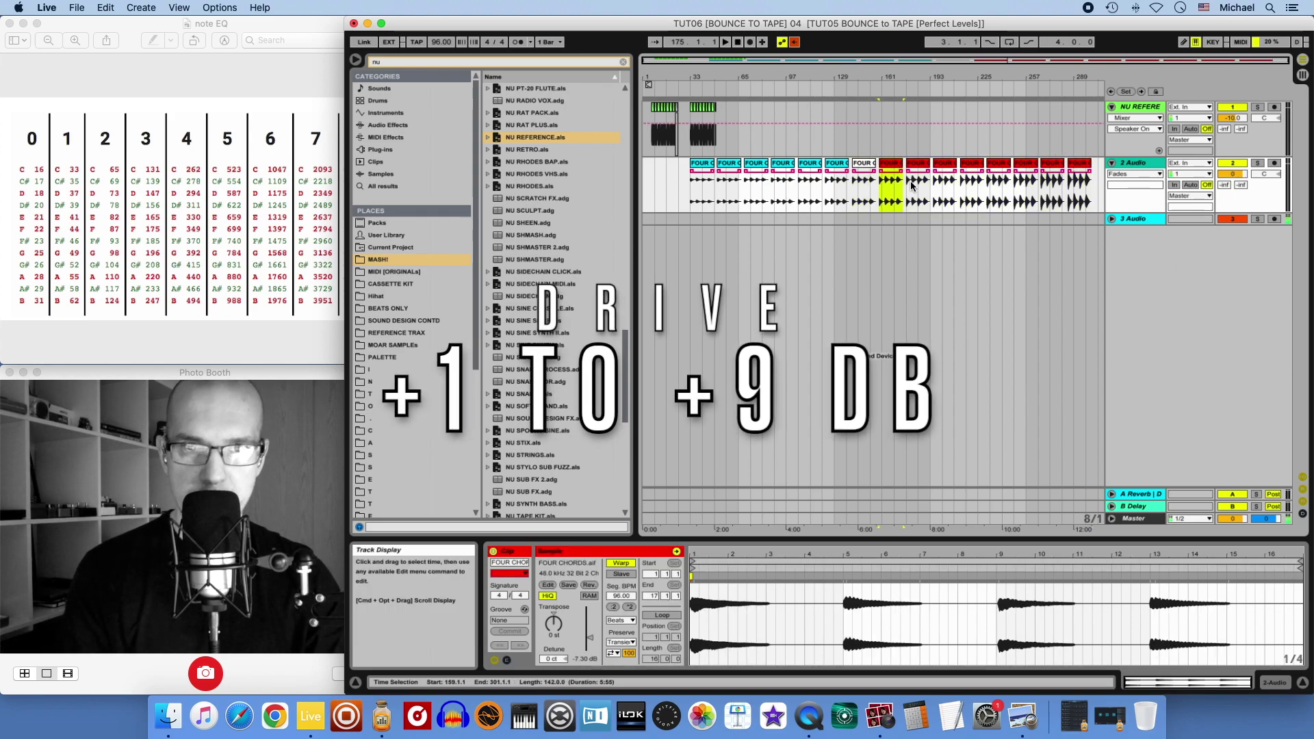
pyautogui.click(918, 183)
pyautogui.click(1050, 165)
pyautogui.click(1078, 165)
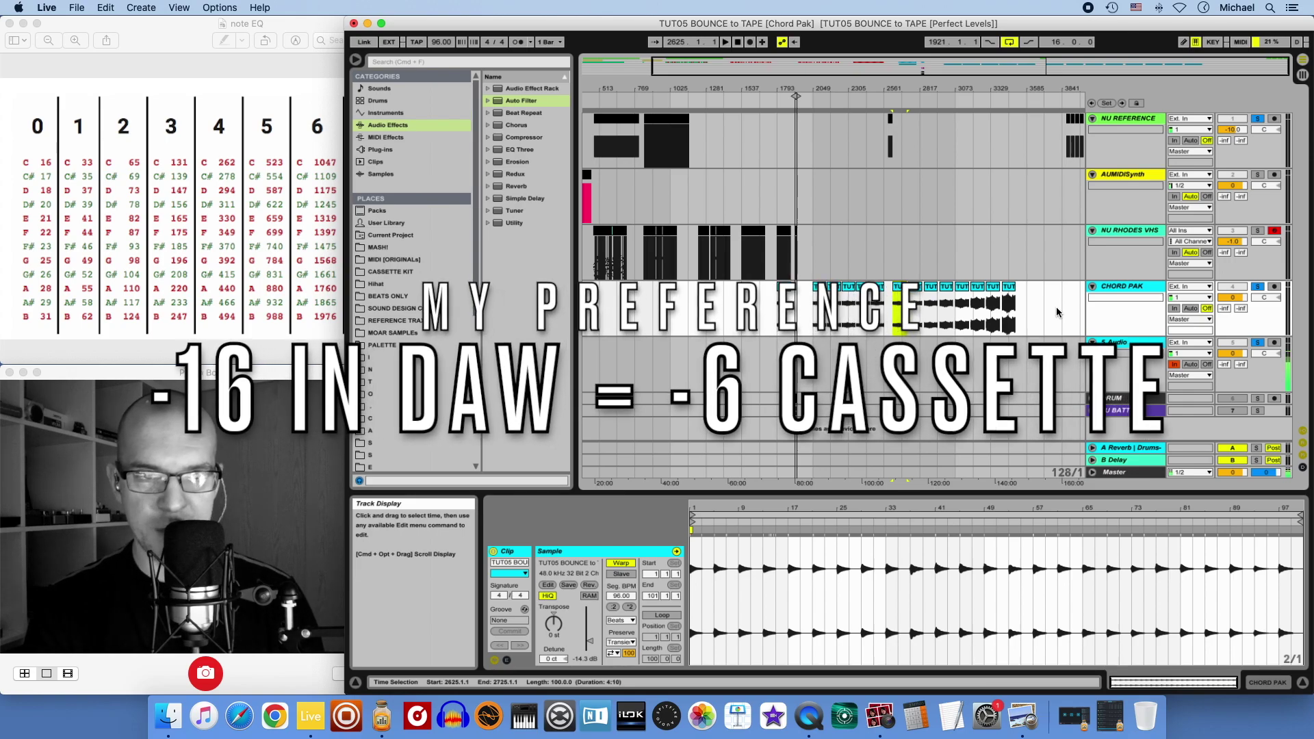
# Compare the waveforms and gain settings of the last and first clips in the TUT05 BOUNCE series on the CHORD PAK track.
pyautogui.scroll(5, 988, 286)
pyautogui.click(987, 287)
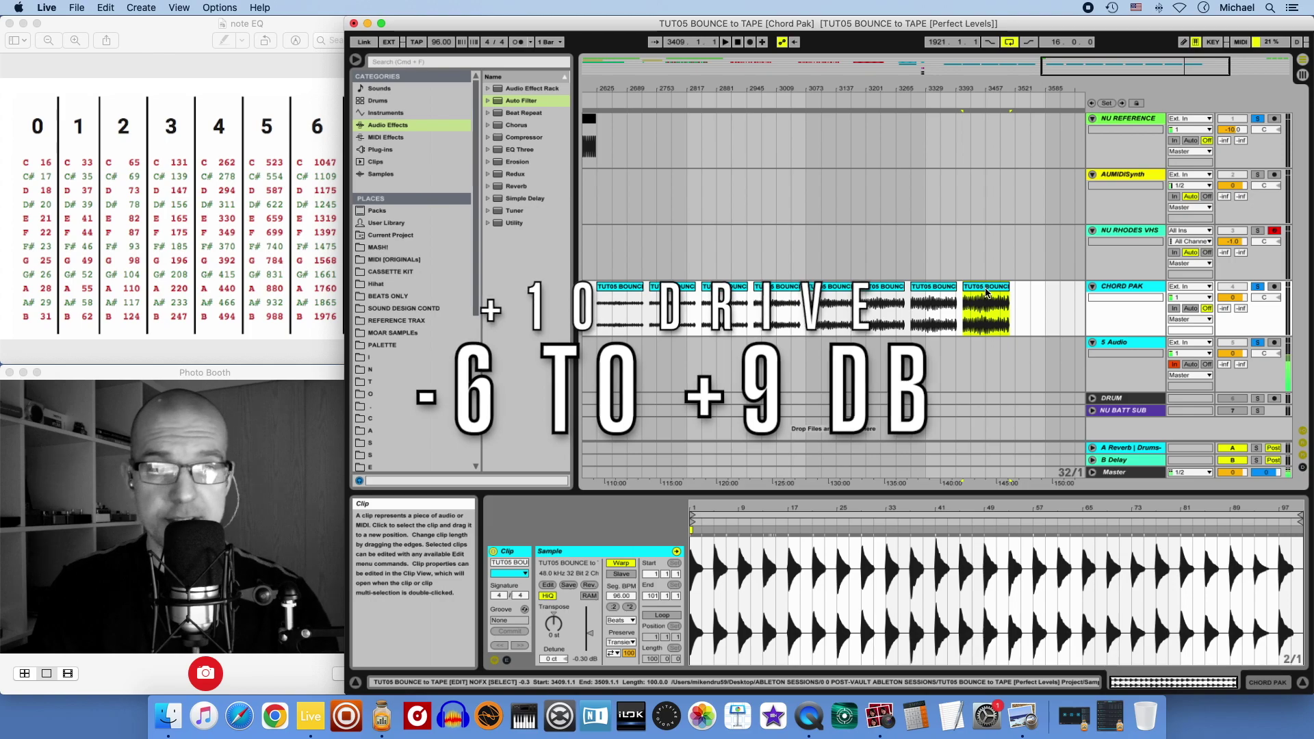
pyautogui.click(628, 289)
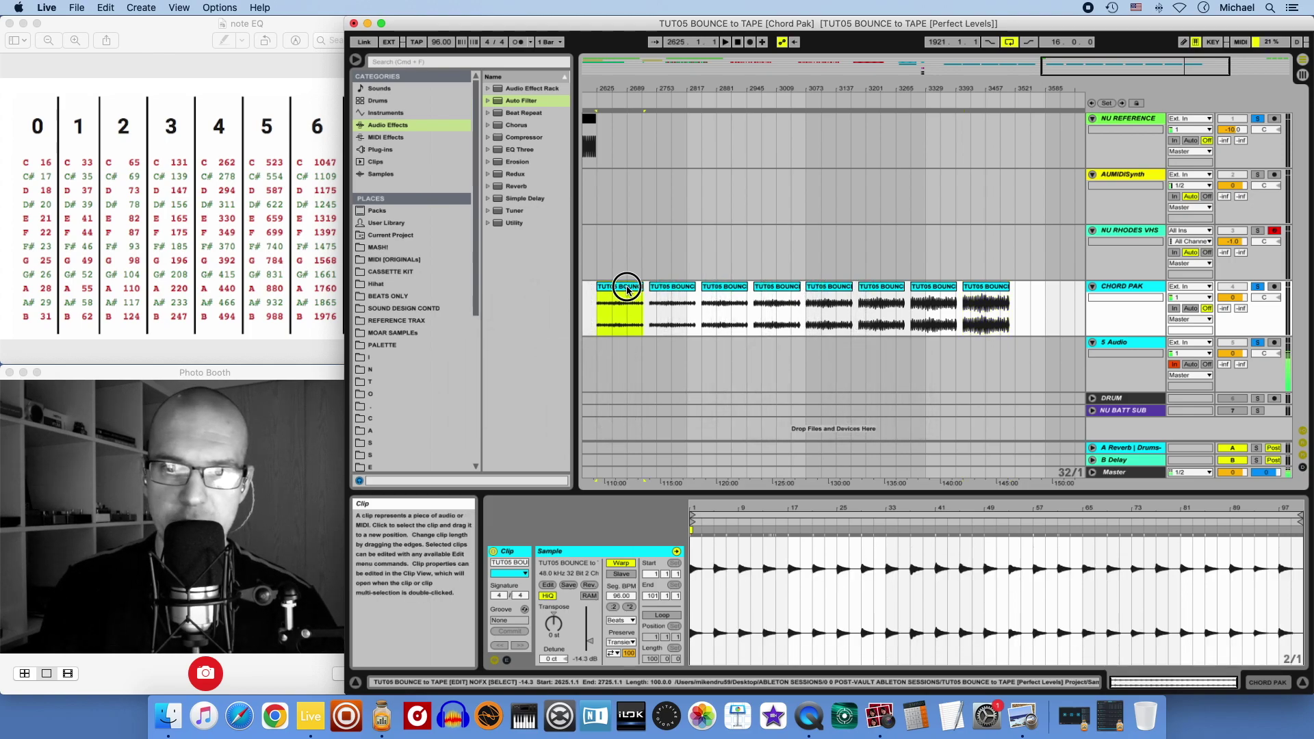